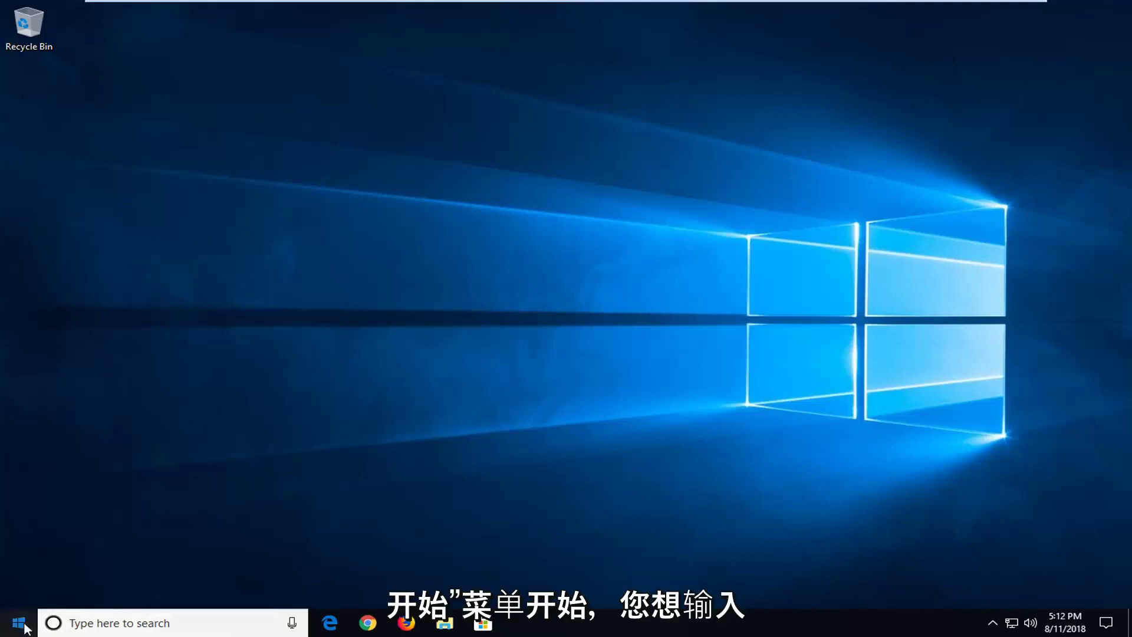
Launch the Services desktop app from a Start menu search for "services".
click(24, 627)
text(s)
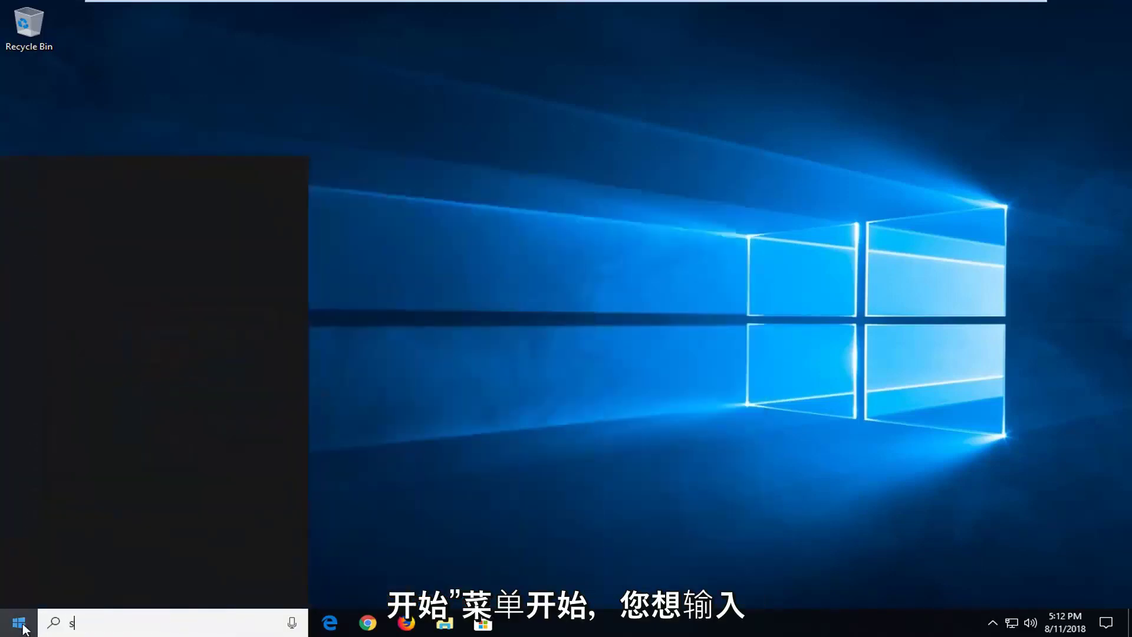
text(ervices)
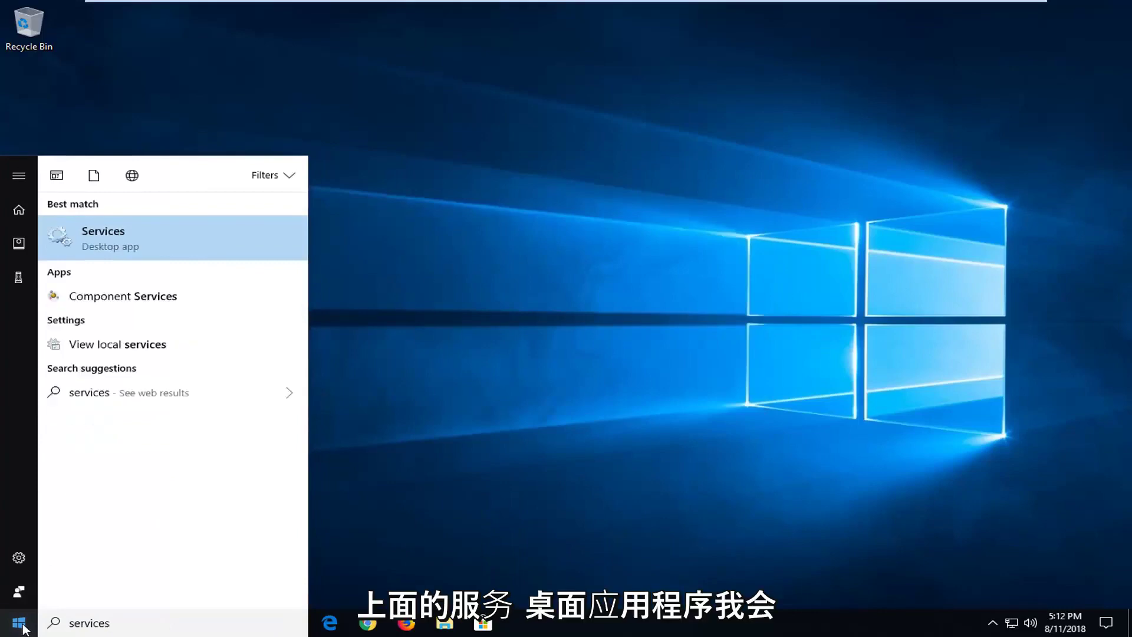
click(84, 244)
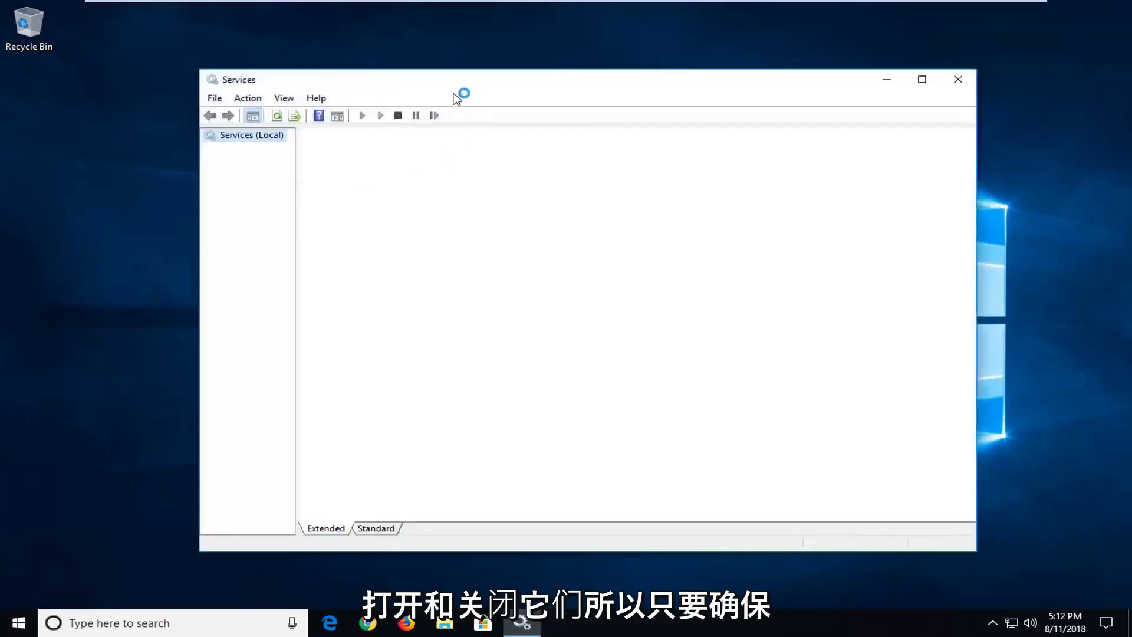
Set Cryptographic Services' Startup type to Automatic in its properties dialog.
drag(439, 84, 470, 90)
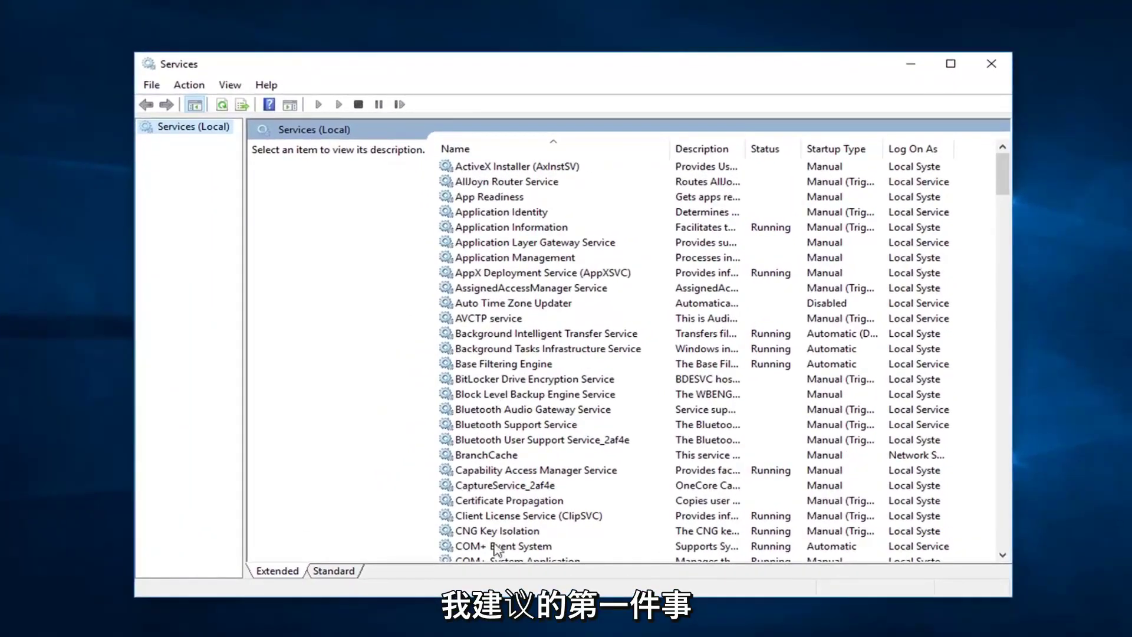
click(493, 501)
scroll(493, 504, down, 2)
scroll(492, 512, down, 2)
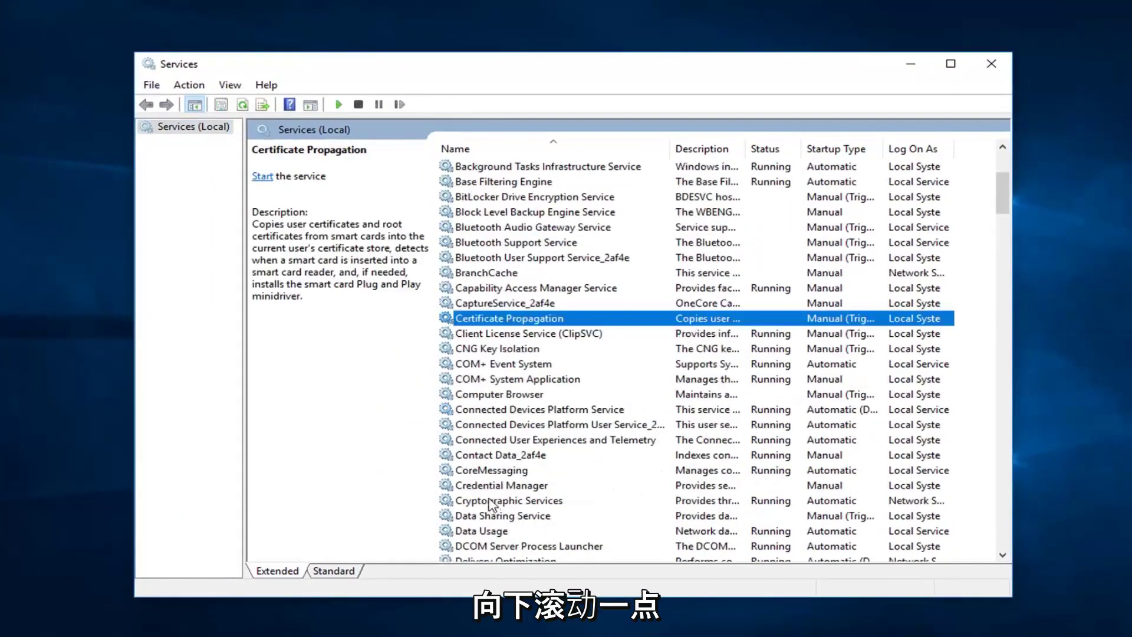
click(488, 503)
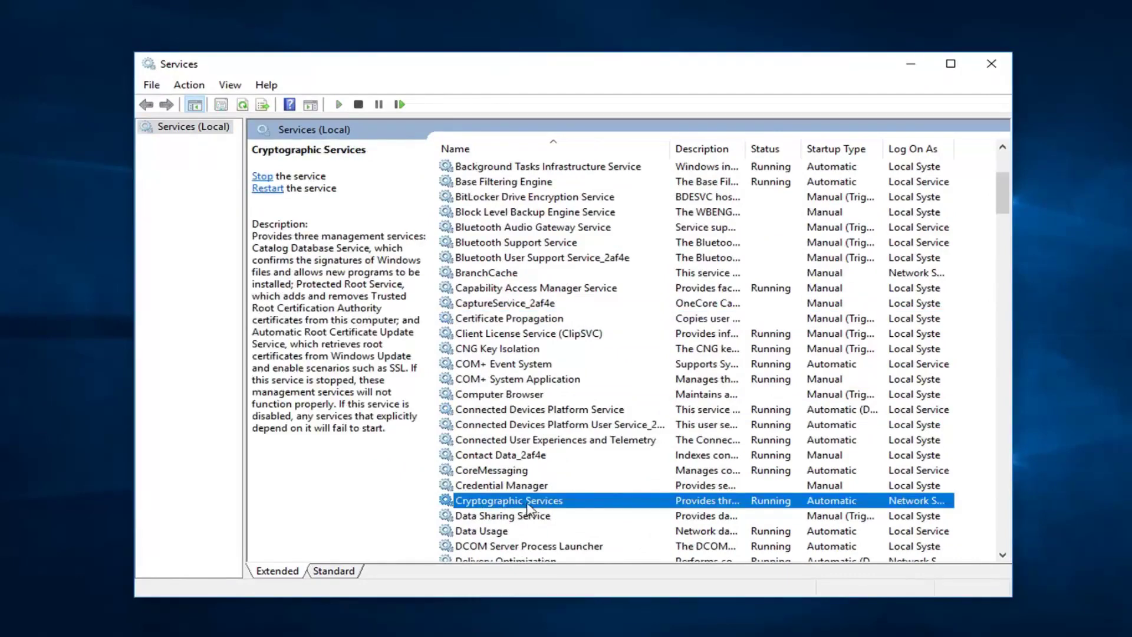
double_click(590, 502)
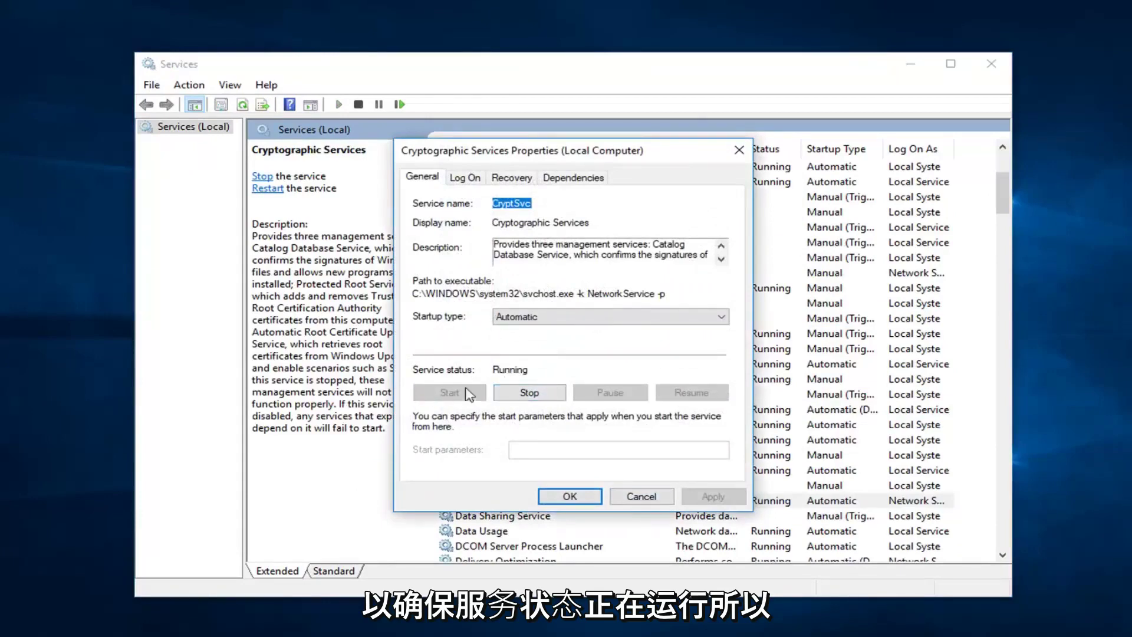
click(519, 318)
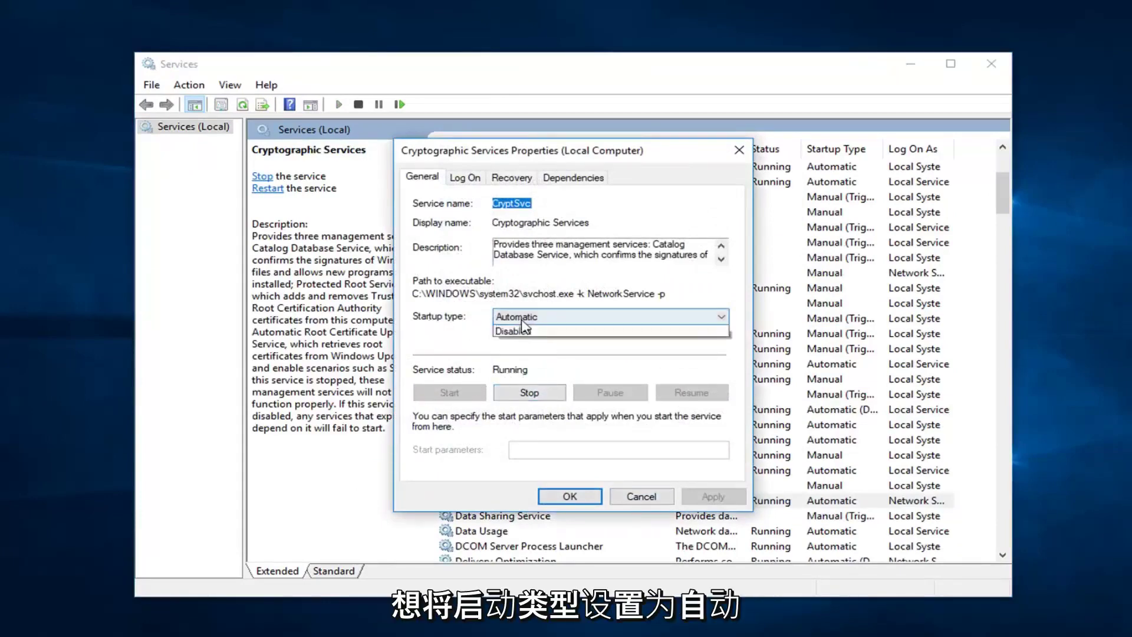
click(573, 485)
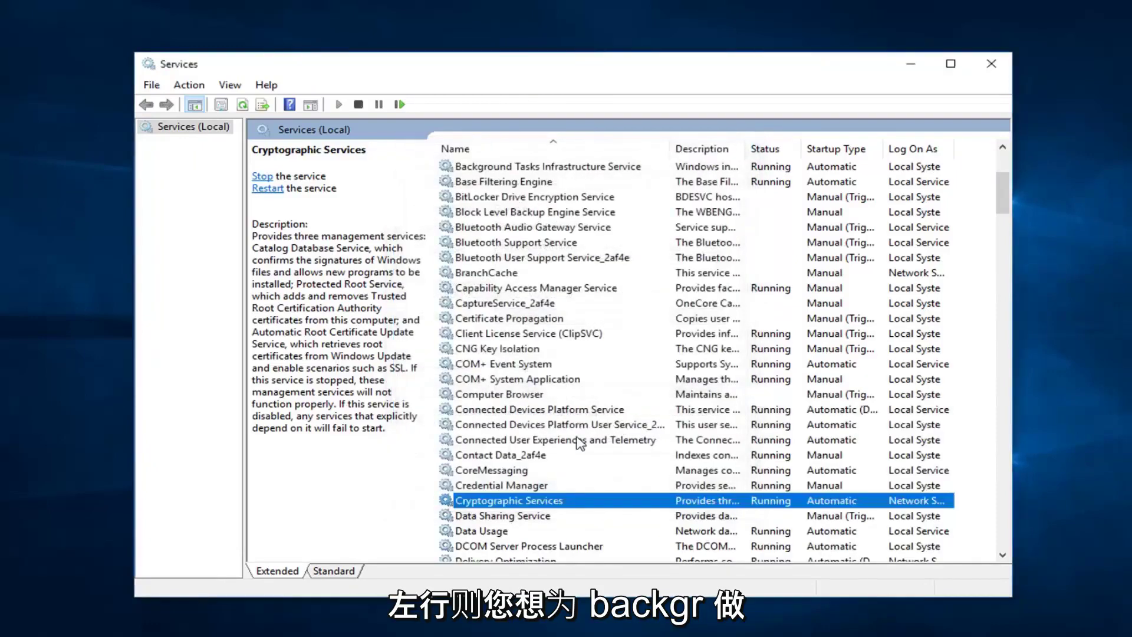
scroll(607, 396, down, 3)
scroll(608, 397, up, 6)
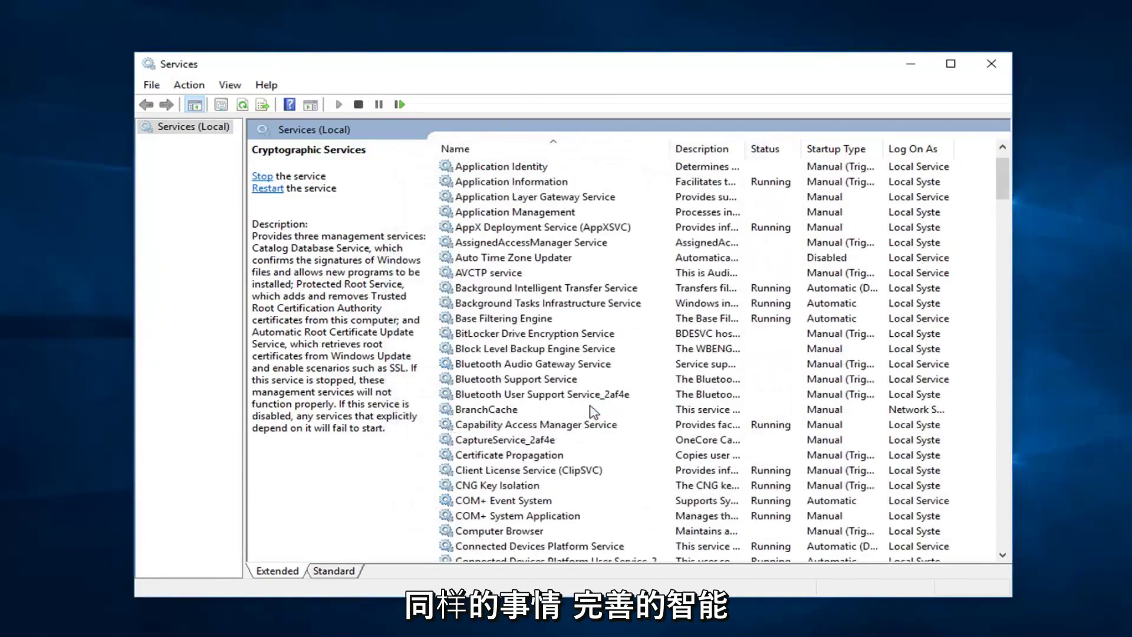
click(492, 290)
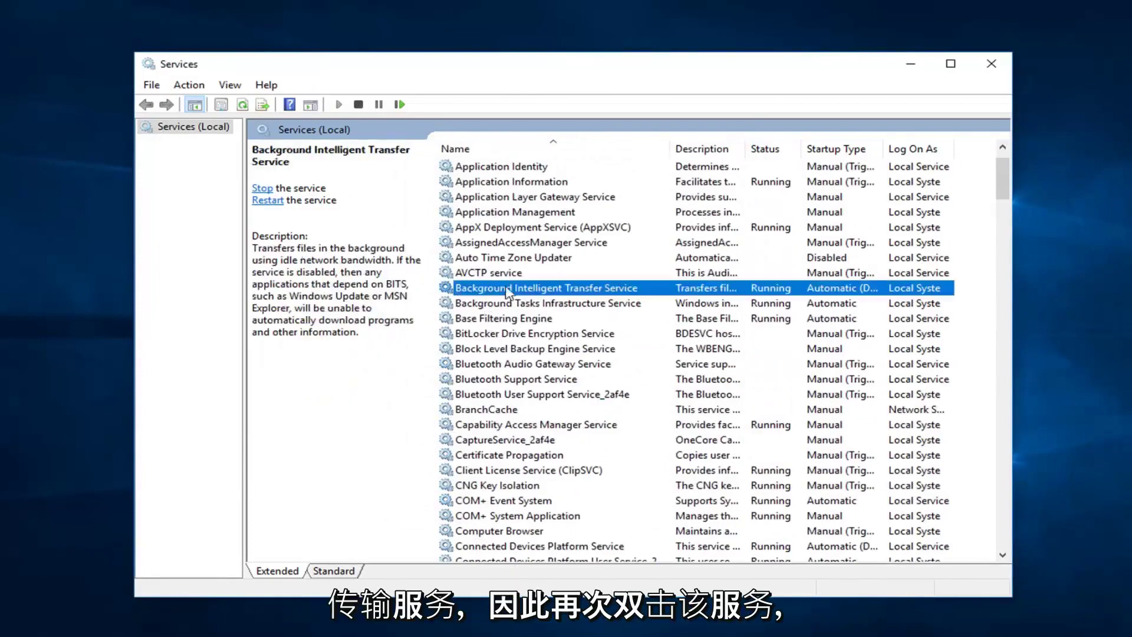
double_click(558, 296)
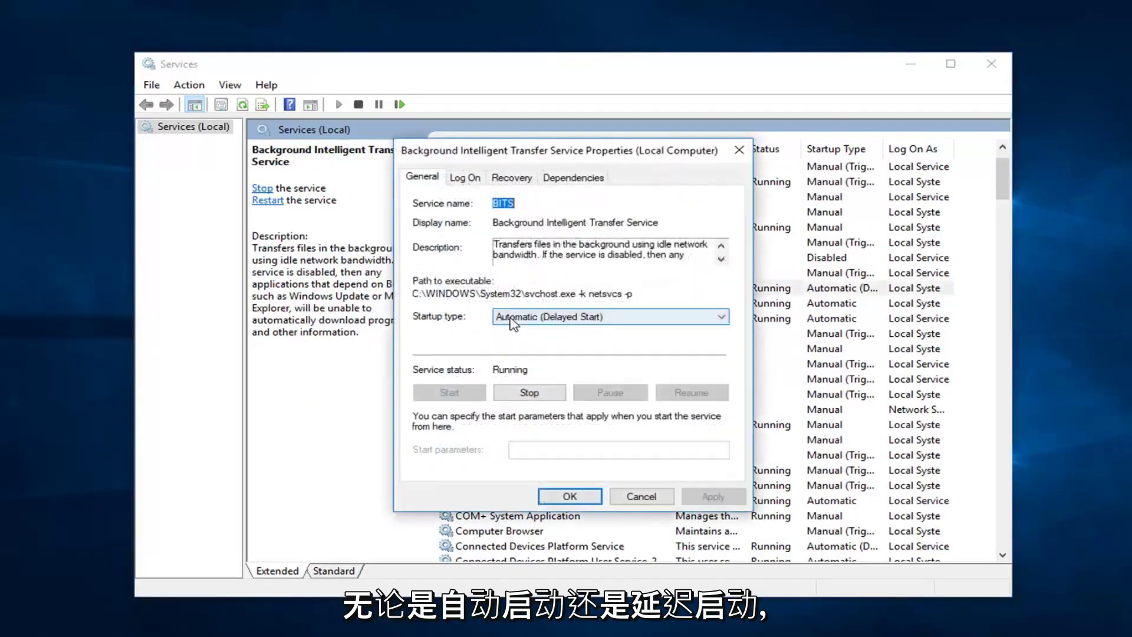
click(513, 318)
click(503, 330)
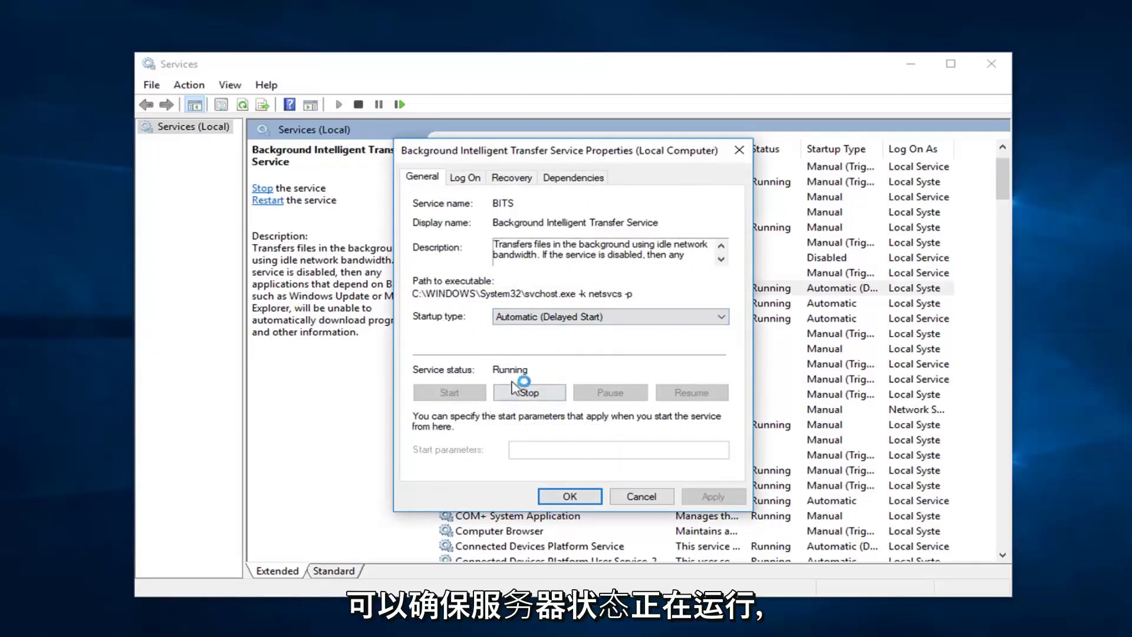
click(649, 498)
scroll(607, 430, down, 2)
scroll(600, 424, down, 2)
scroll(598, 424, down, 4)
scroll(597, 423, down, 7)
scroll(598, 421, down, 12)
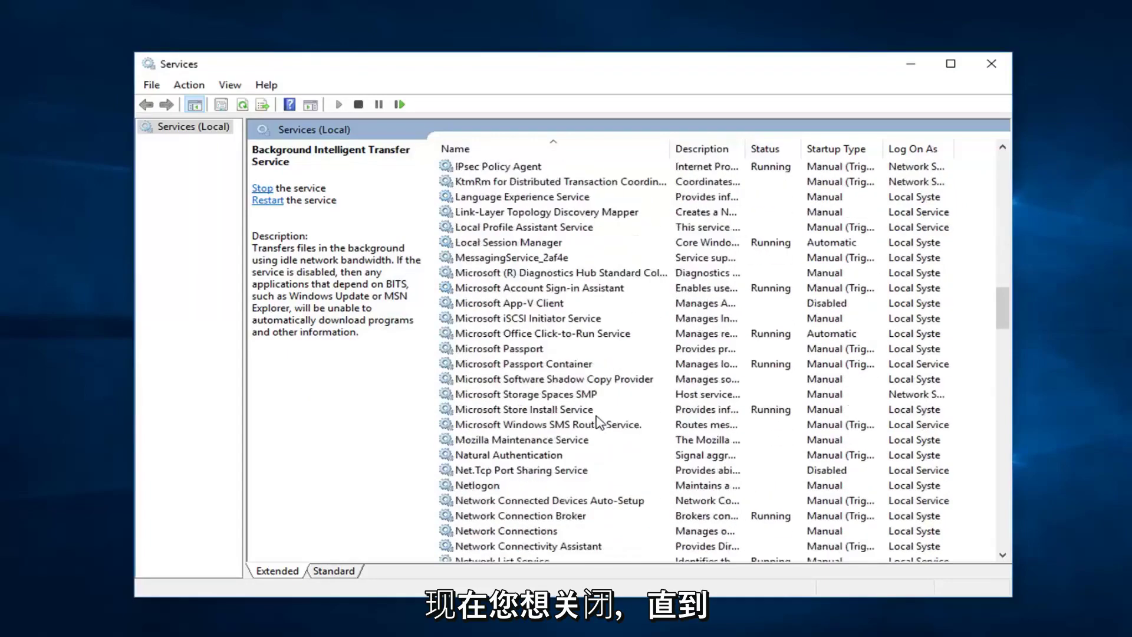
scroll(596, 417, down, 9)
scroll(596, 414, down, 10)
scroll(591, 422, down, 16)
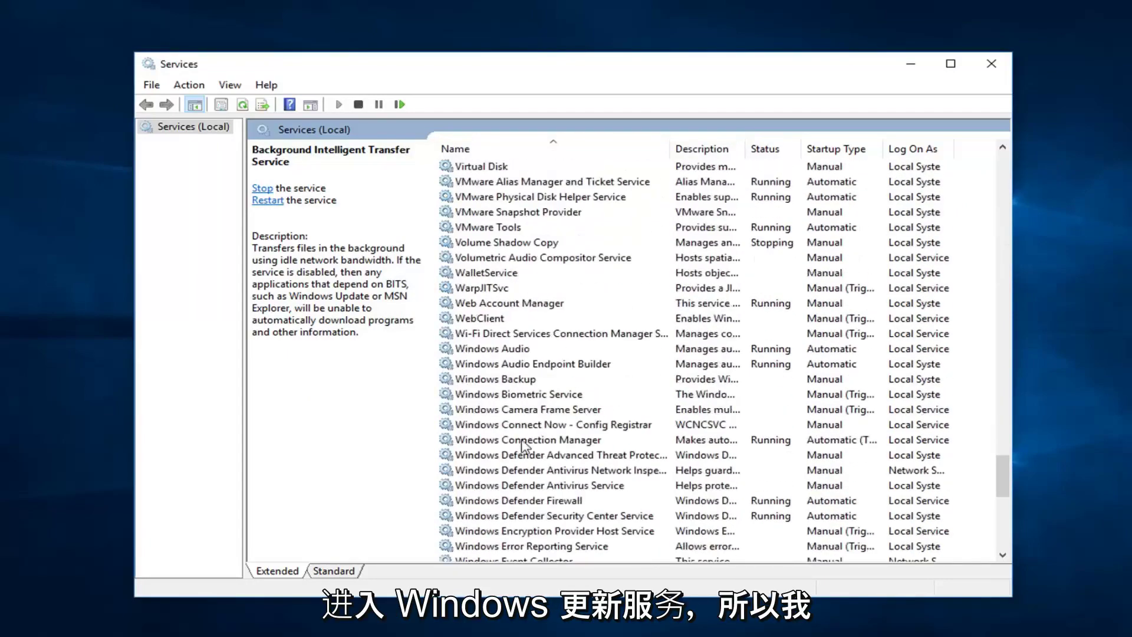
scroll(513, 407, down, 4)
scroll(511, 412, down, 5)
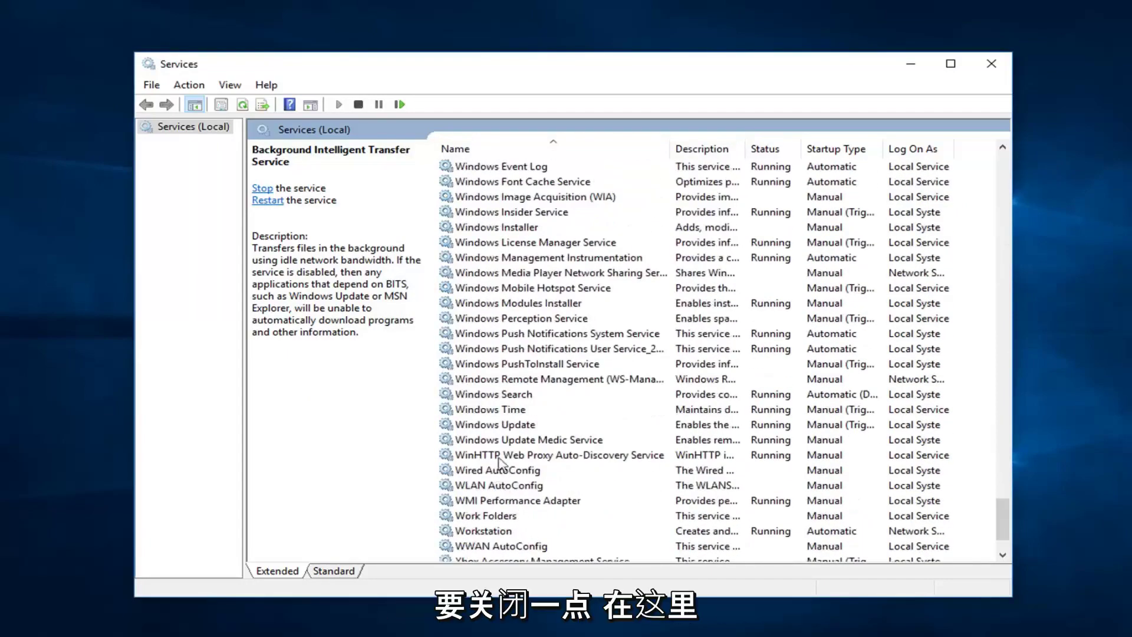
Set the Windows Update service to Automatic startup, apply it, and close Services.
double_click(499, 428)
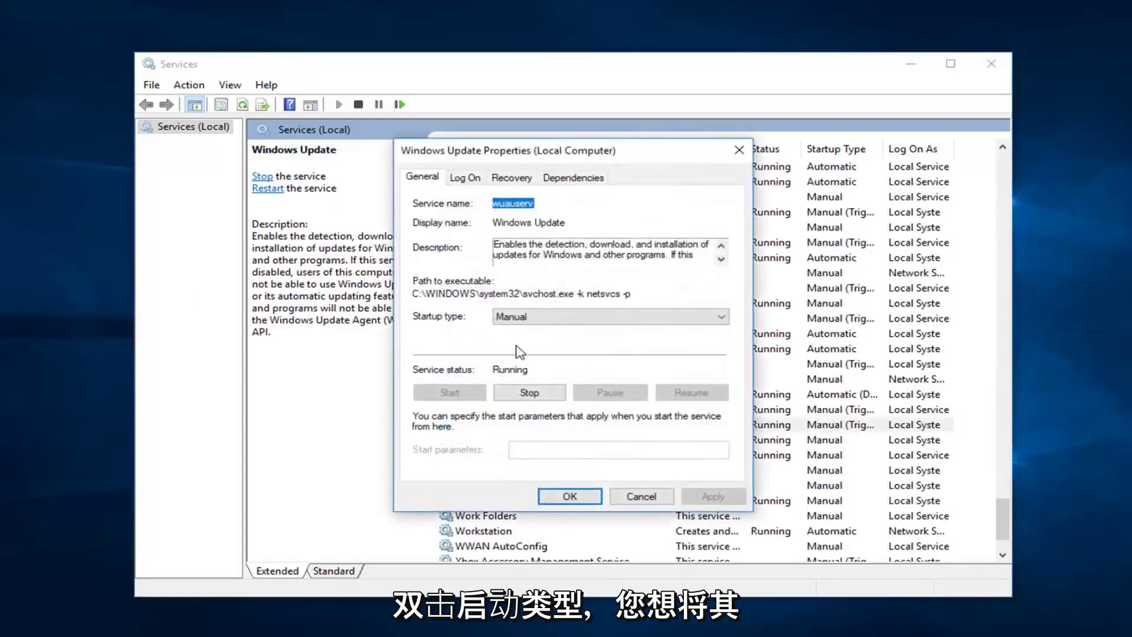
click(580, 316)
click(509, 342)
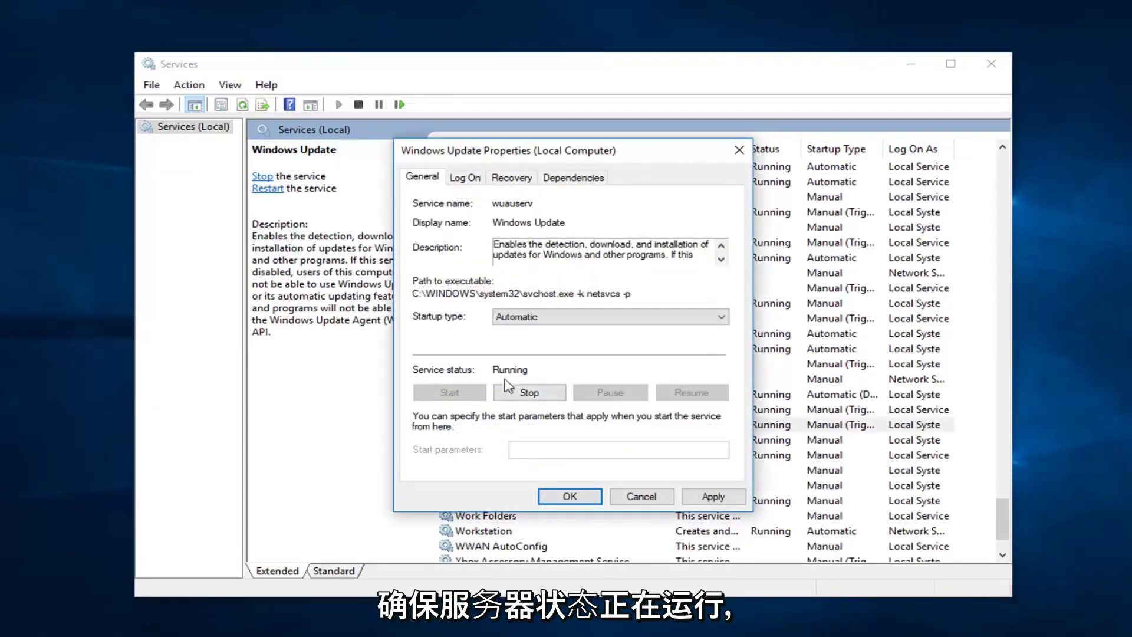
click(712, 496)
click(570, 497)
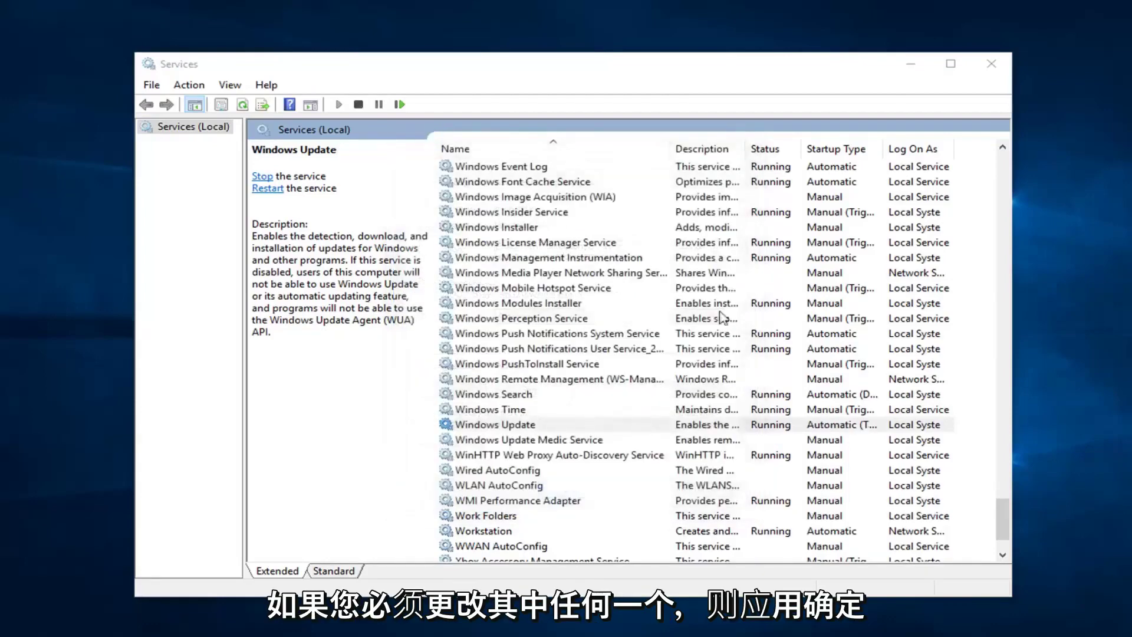
click(992, 64)
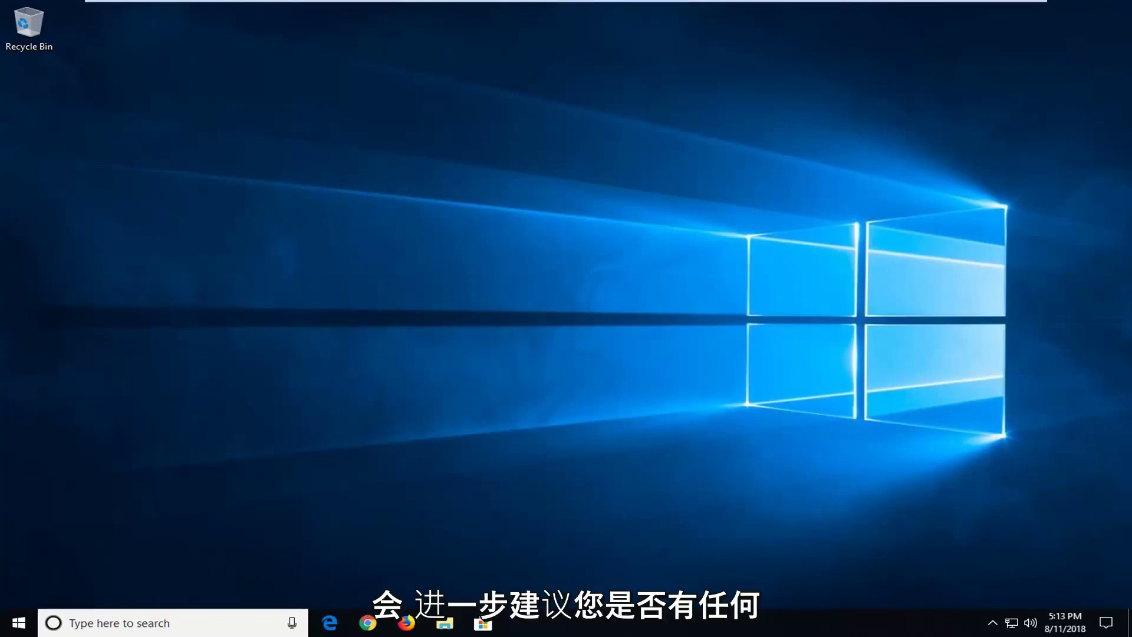
Open 'Create a restore point' from a Start menu search for system restore.
click(20, 622)
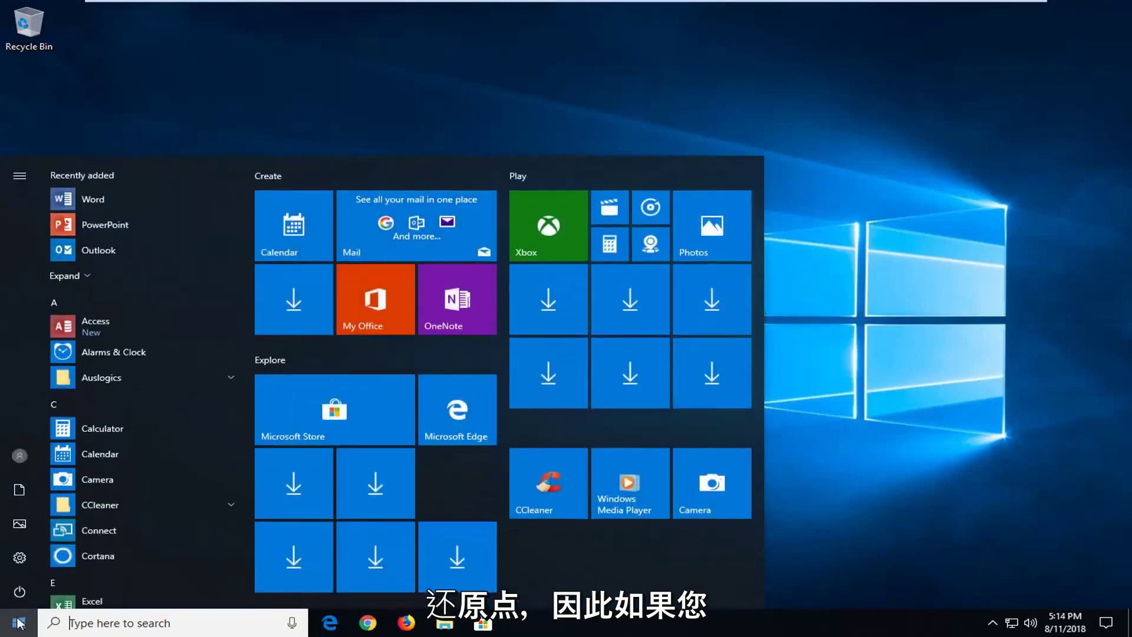
text(system re)
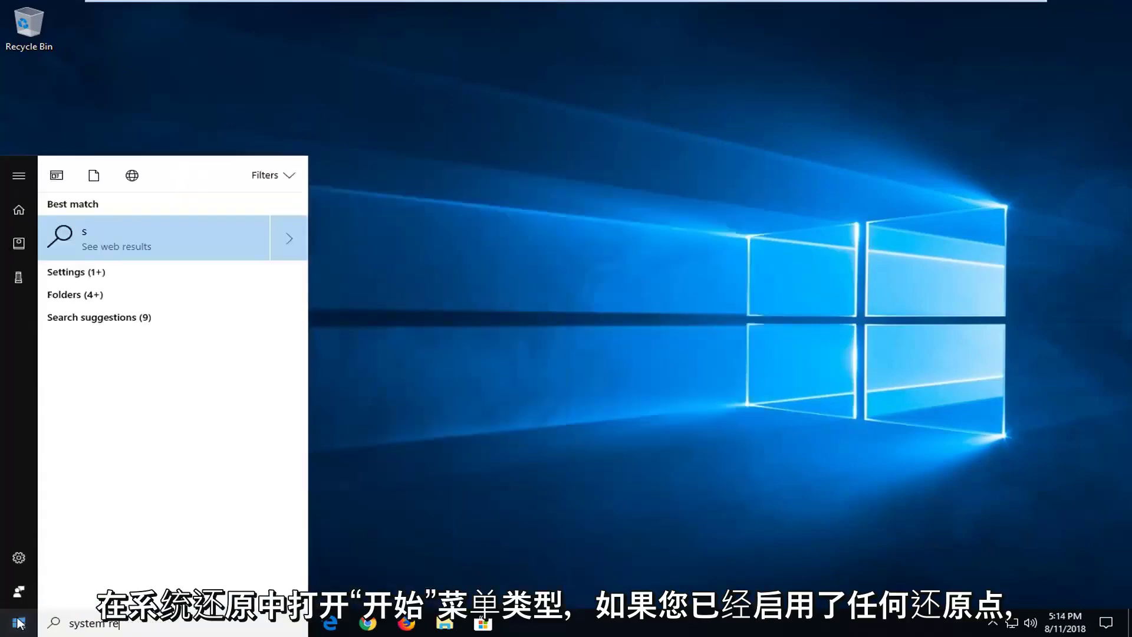
text(store)
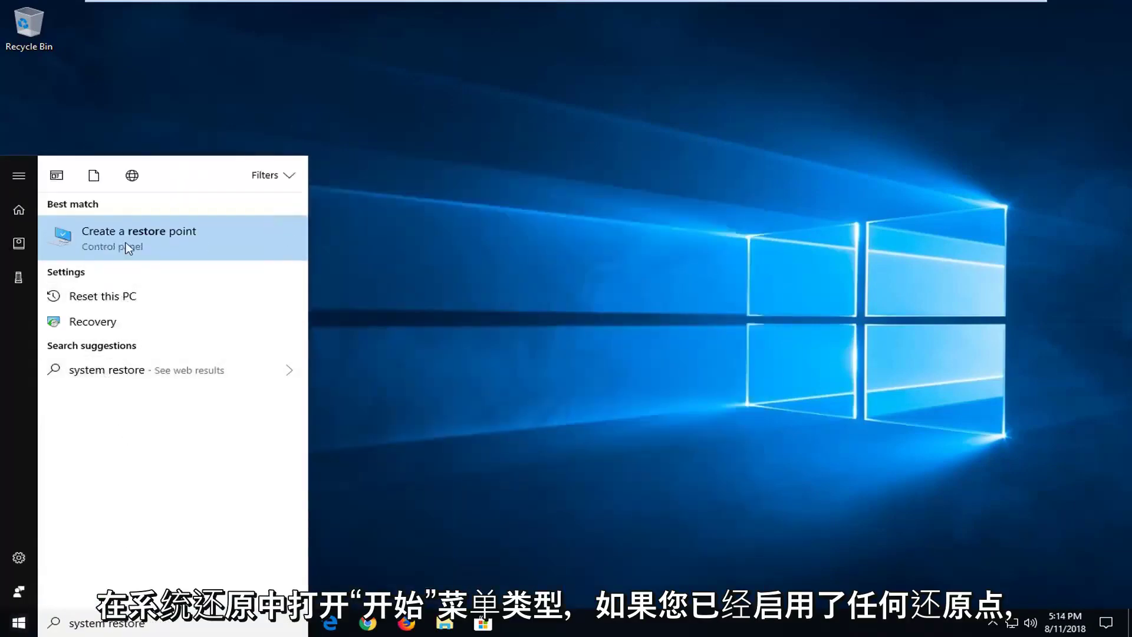
click(128, 246)
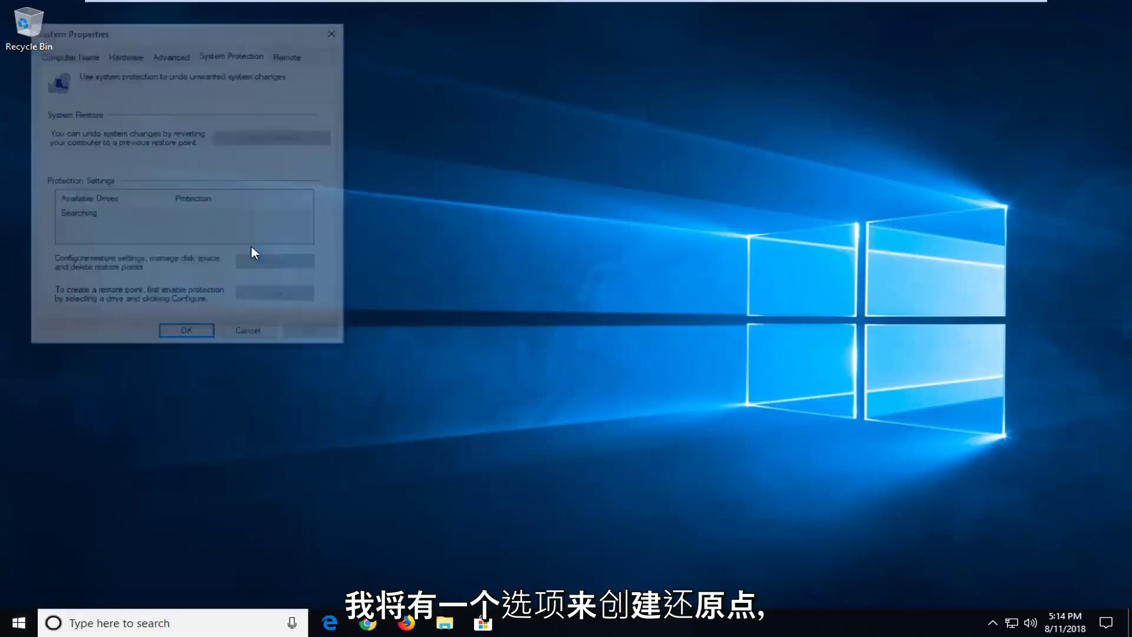
Turn on system protection for Local Disk (C:) and confirm the setting.
drag(223, 36, 502, 94)
click(548, 326)
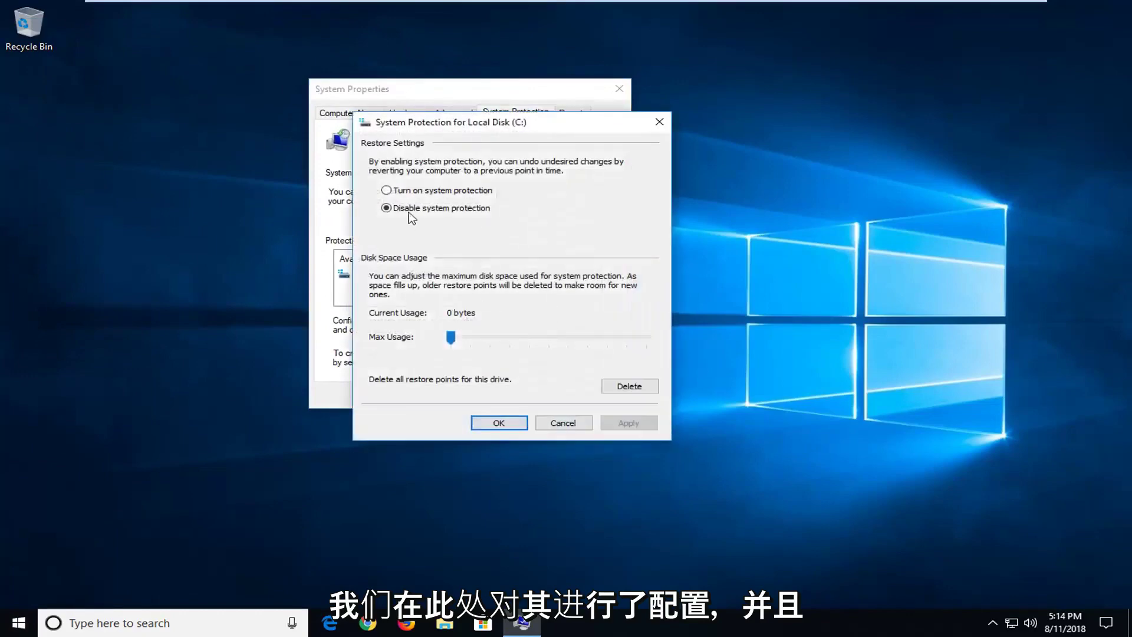
click(398, 191)
click(505, 423)
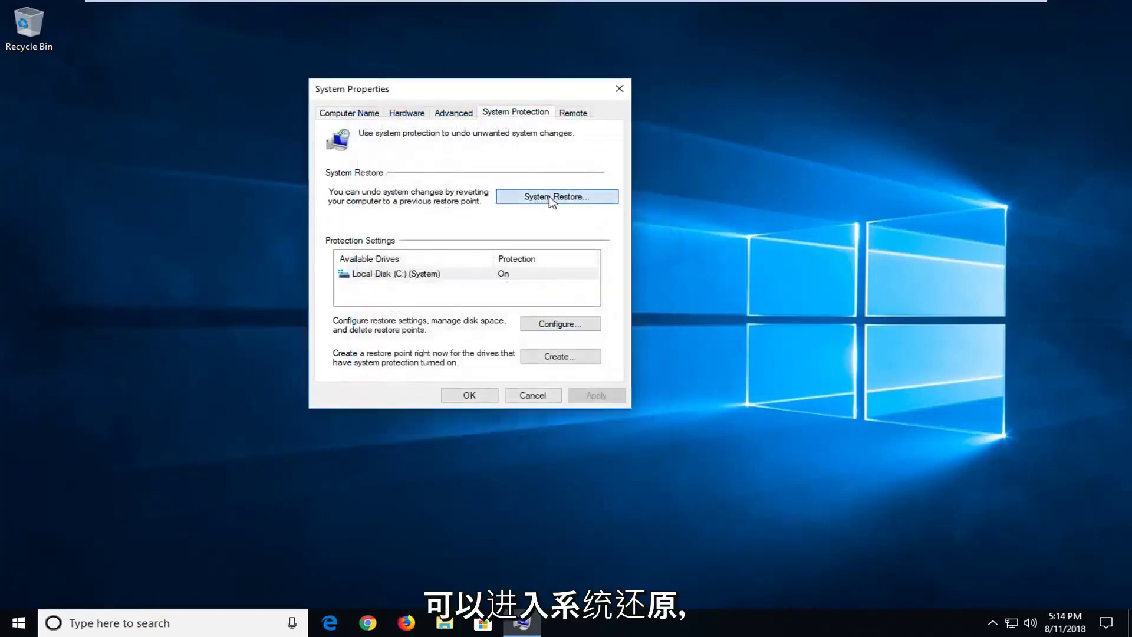
Launch System Restore, cancel it since no restore points exist, and close System Properties.
click(553, 197)
click(555, 196)
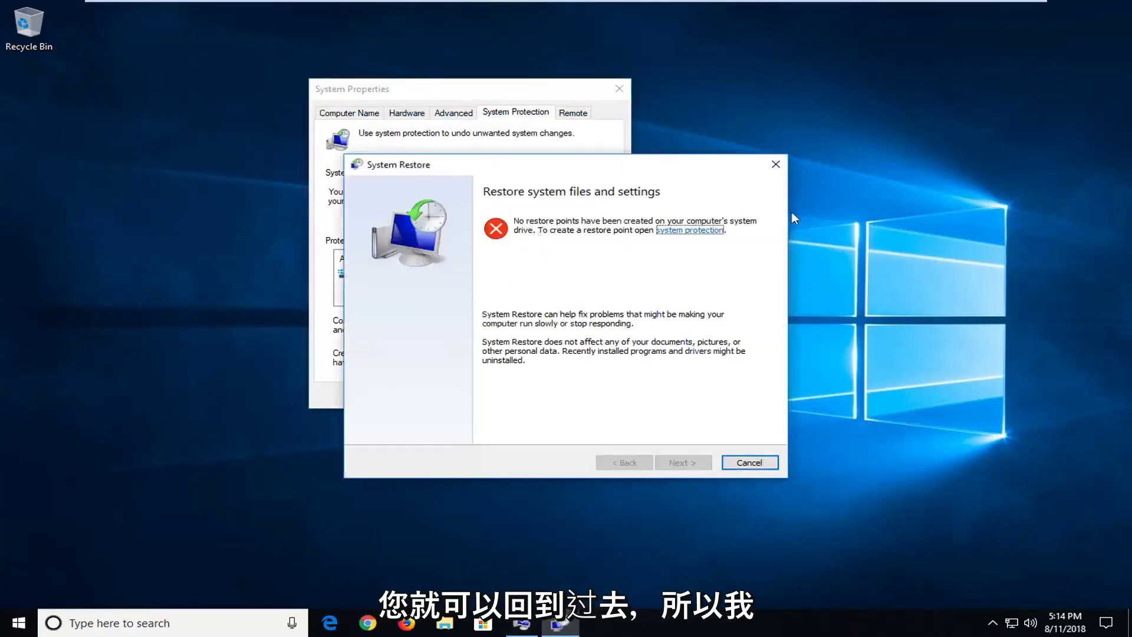
click(775, 165)
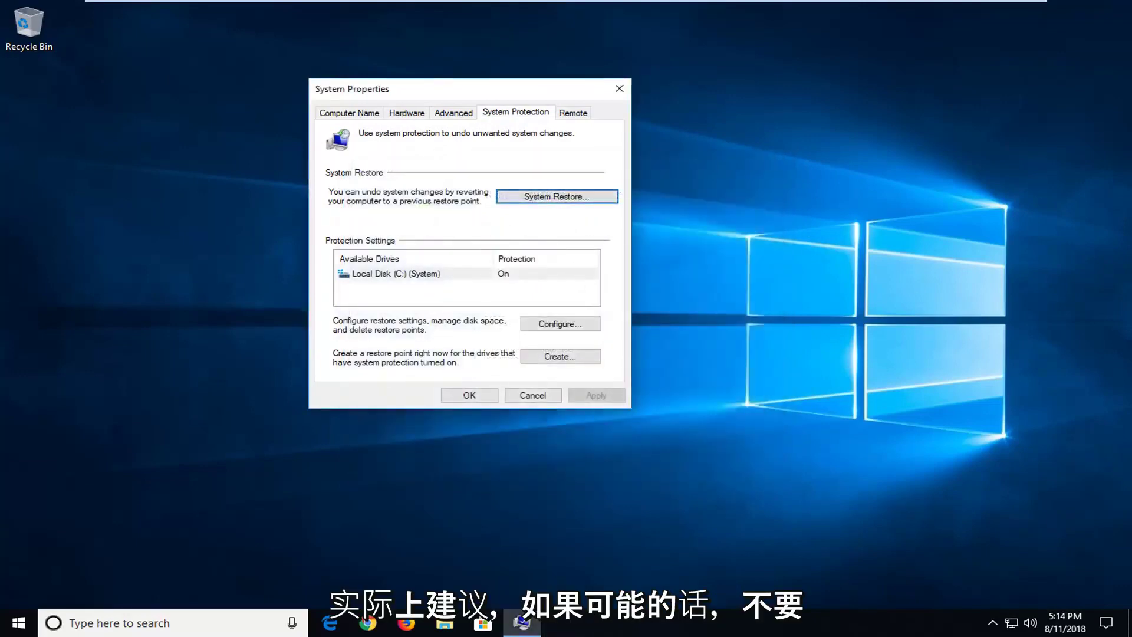
click(620, 88)
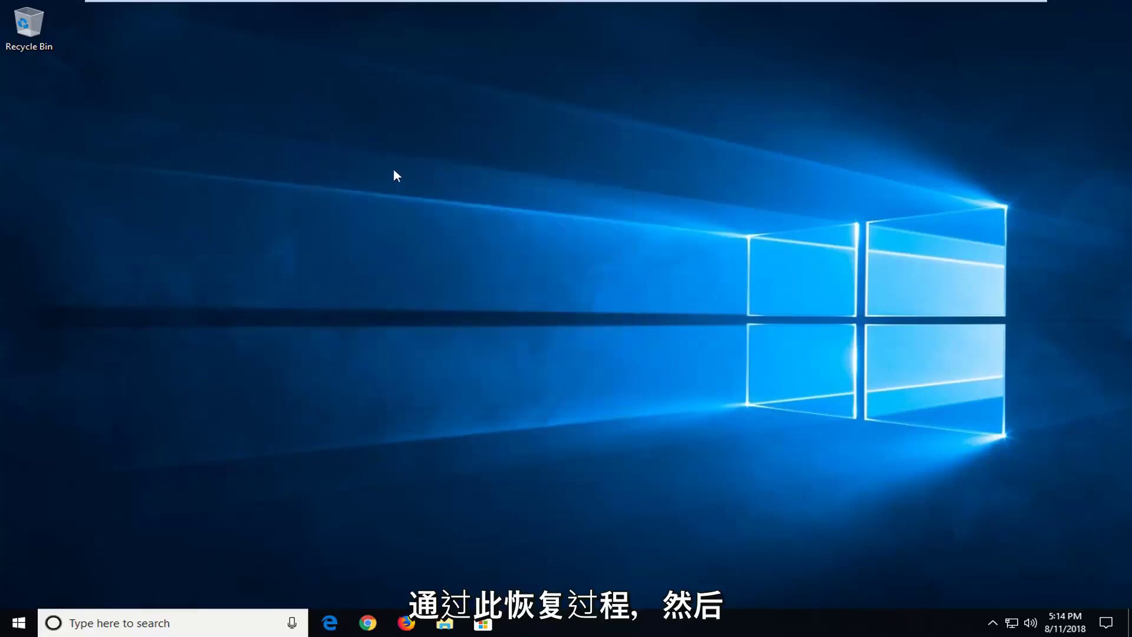
Run Command Prompt as administrator from a Start search for cmd, allowing the UAC prompt.
click(18, 624)
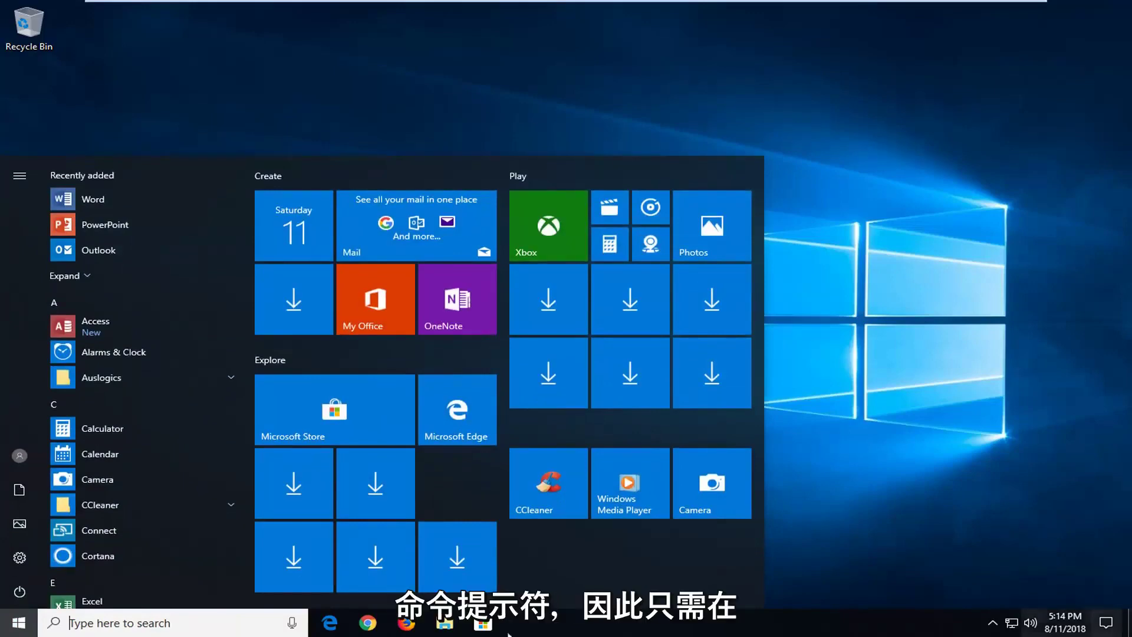
text(cc)
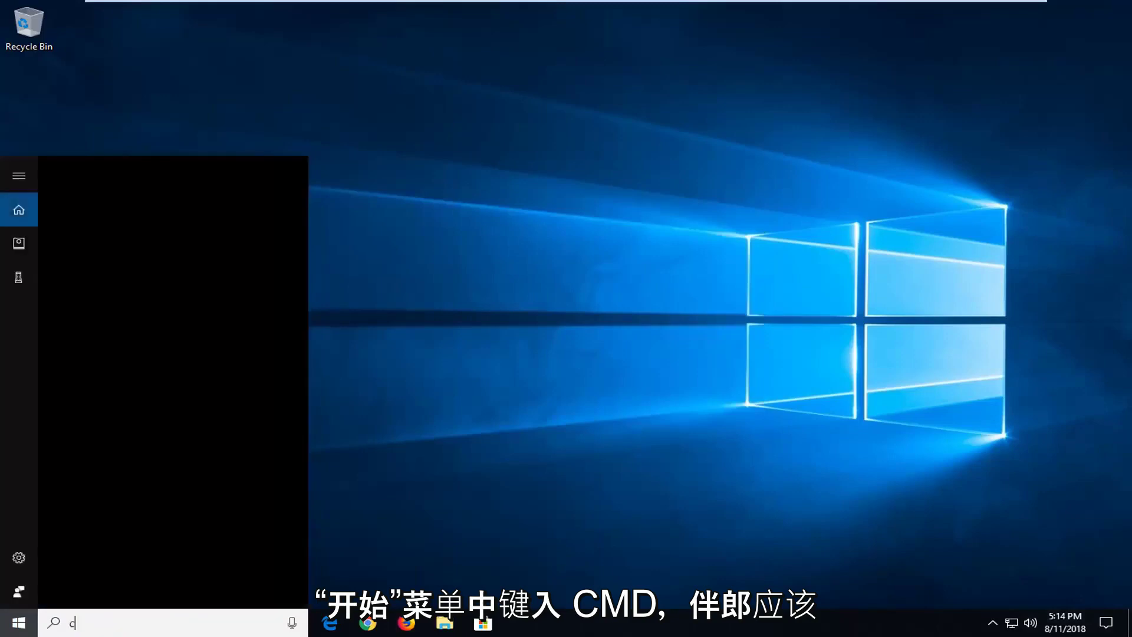
key(BackSpace)
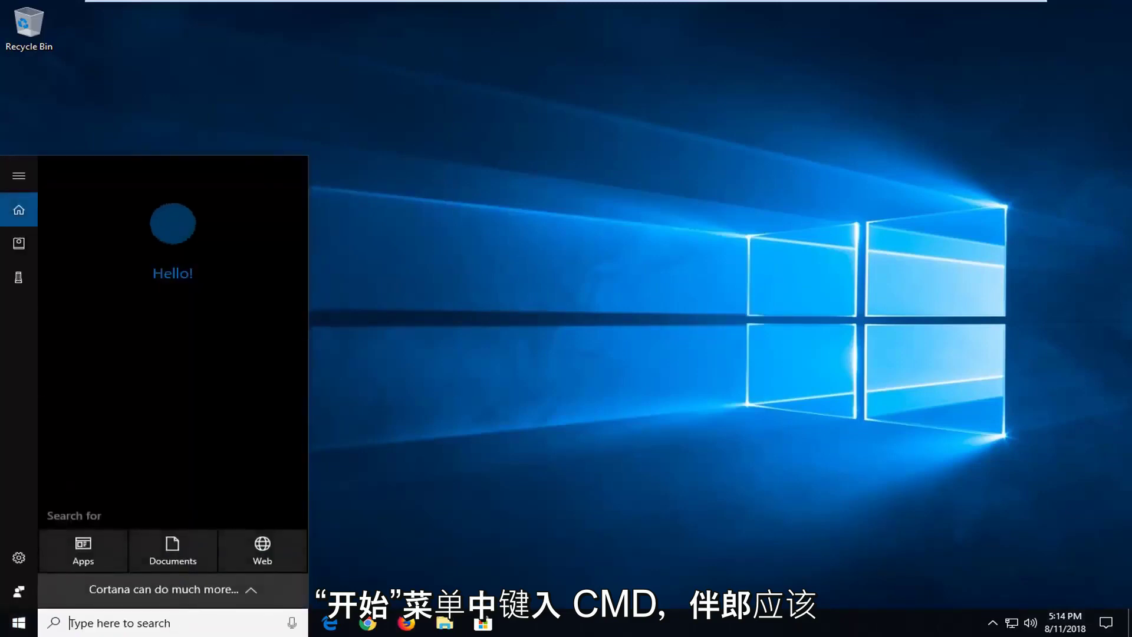
text(cmd)
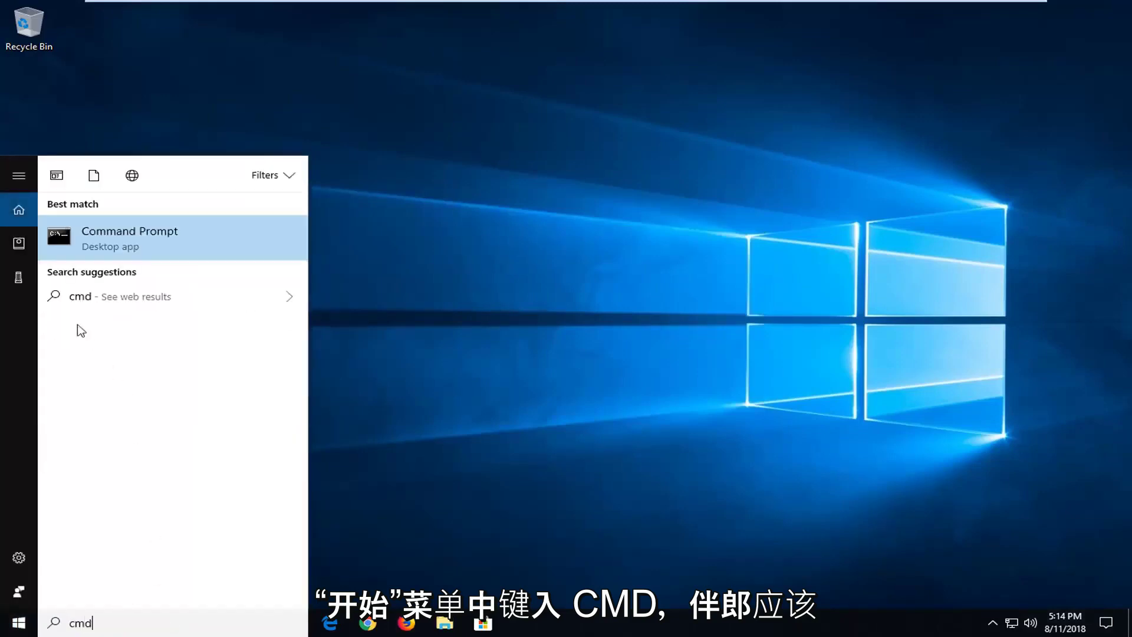
right_click(131, 238)
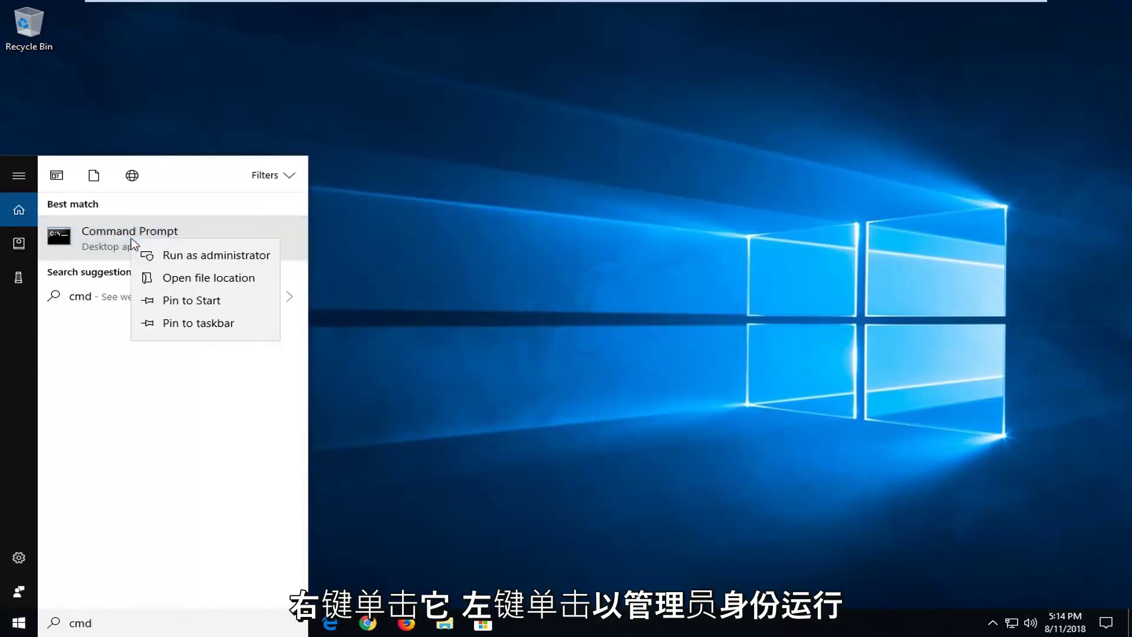
click(172, 256)
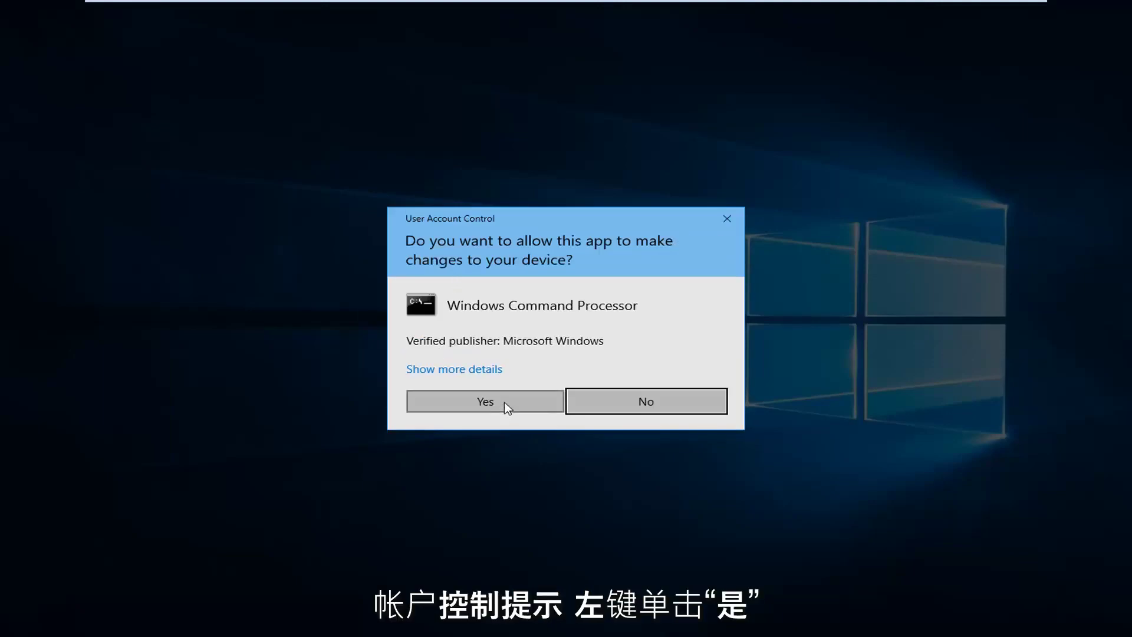
click(485, 402)
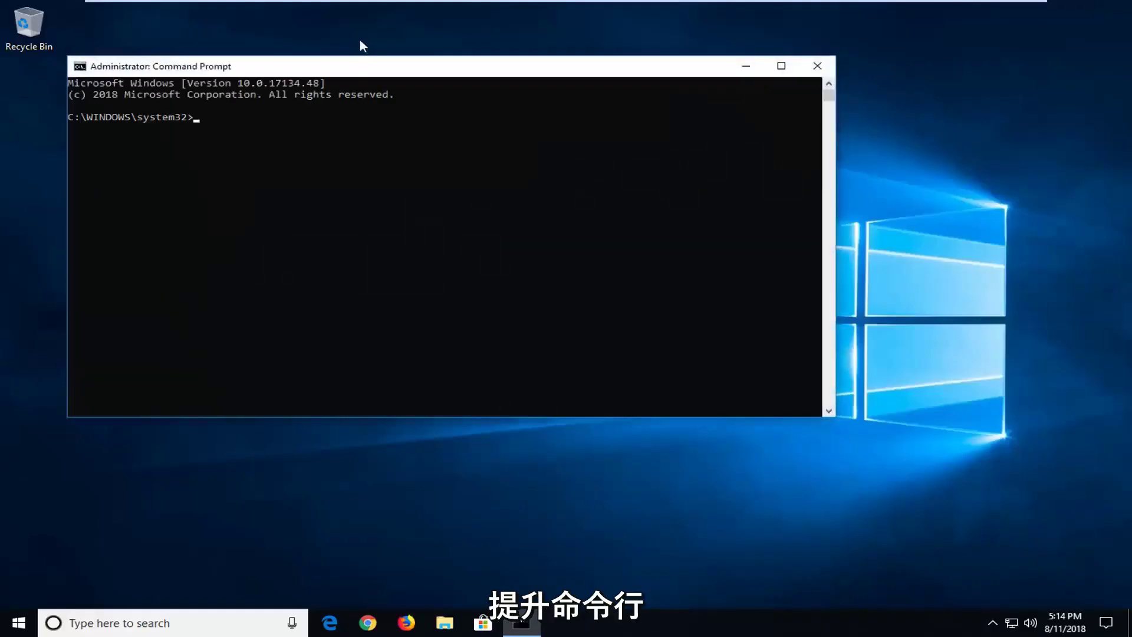
drag(405, 82, 501, 111)
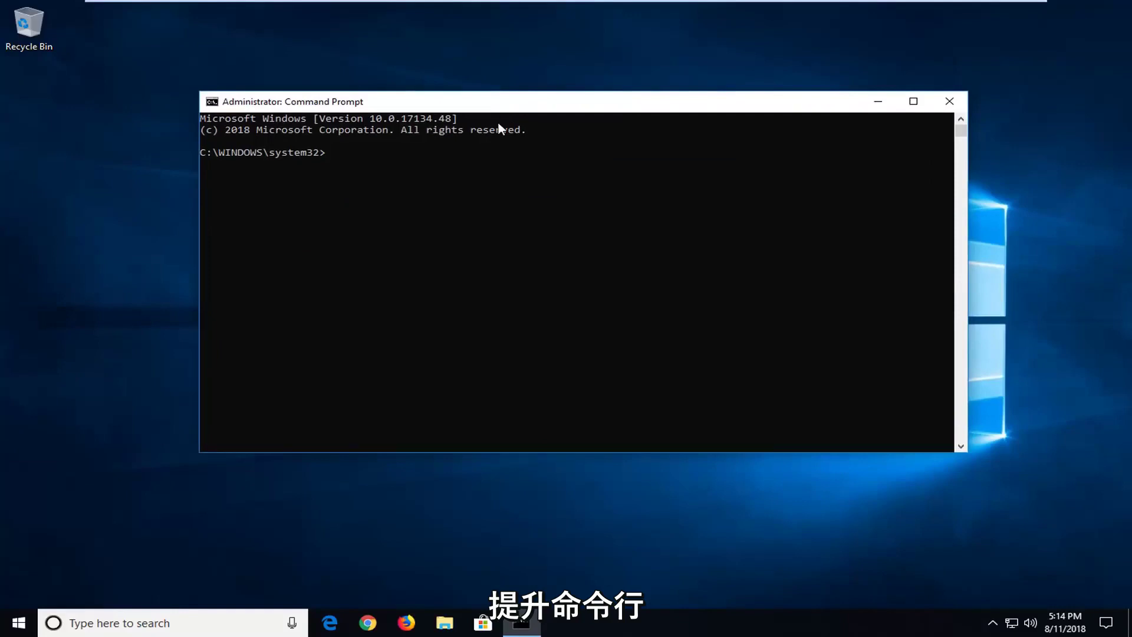
text(Dism)
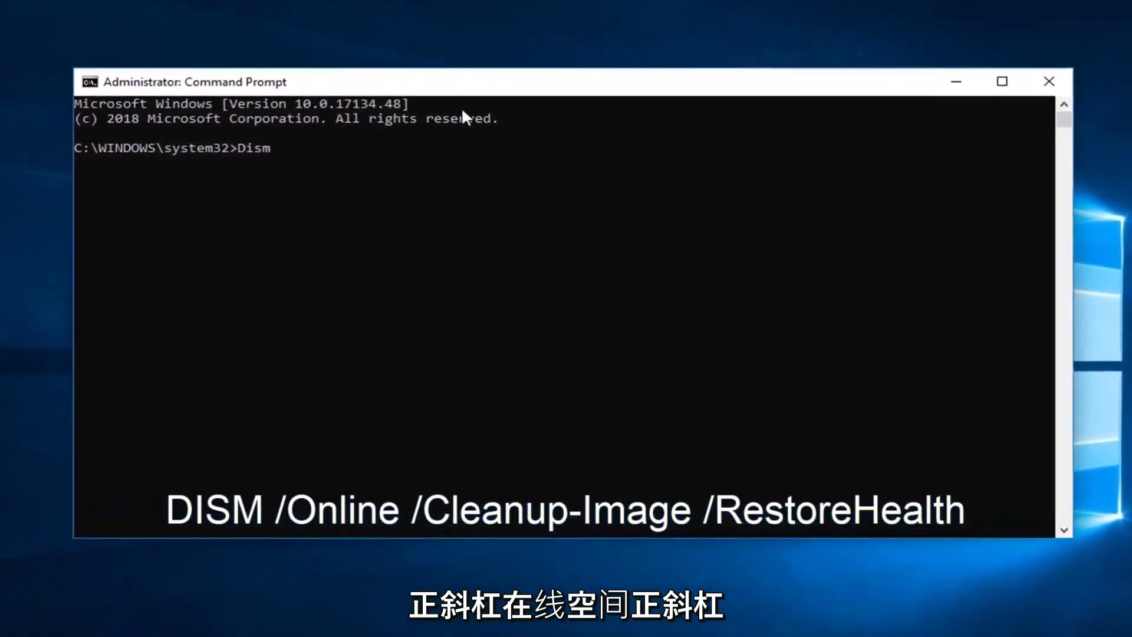
text( /Online /Cleanup-Image /Re)
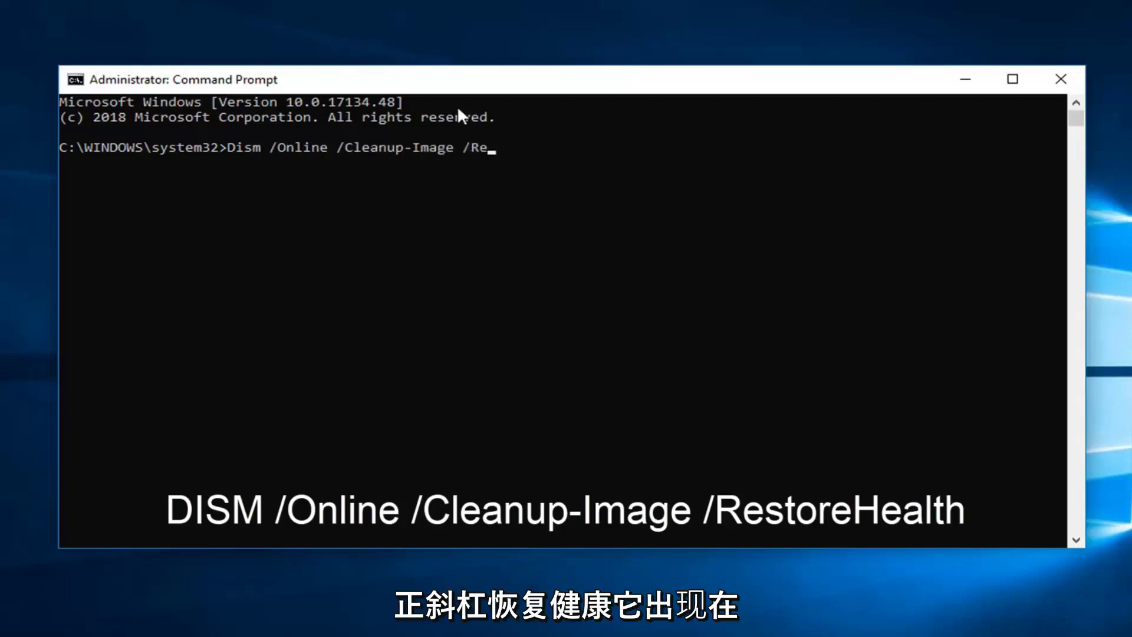
text(storeHealth)
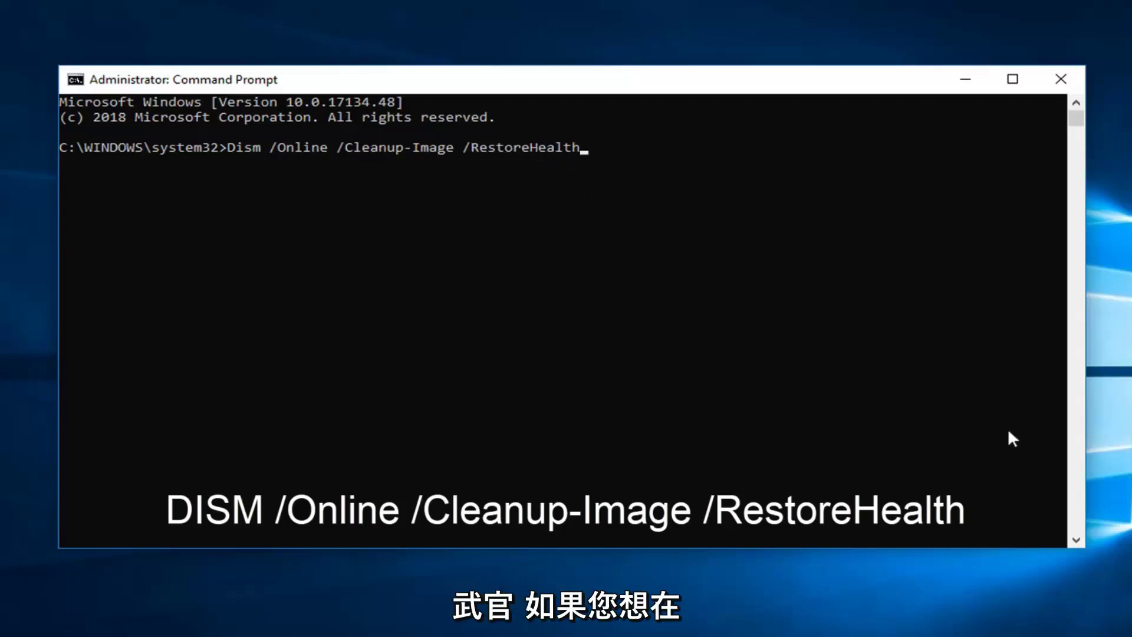
Execute the DISM RestoreHealth image repair command.
key(Return)
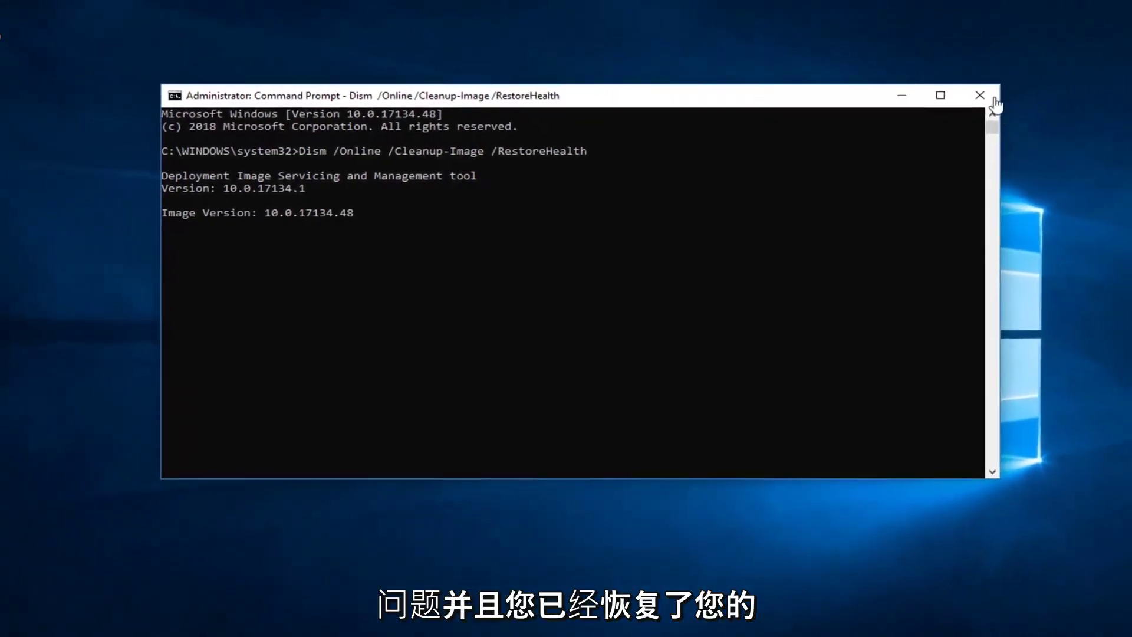
Close Command Prompt and launch Google Chrome from the taskbar.
click(959, 102)
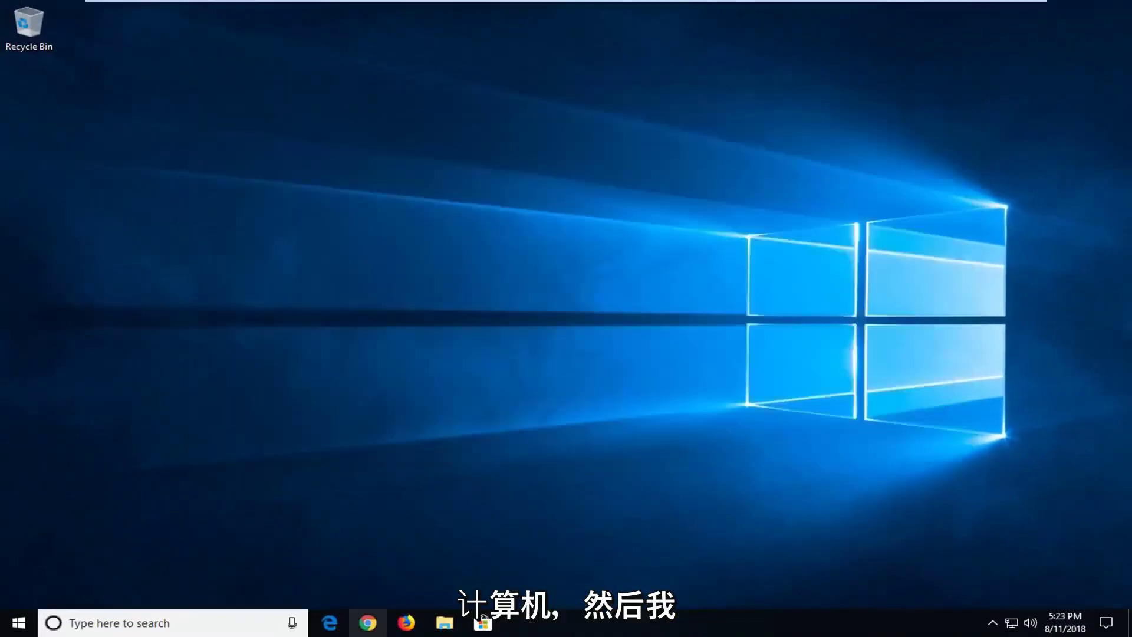
click(383, 628)
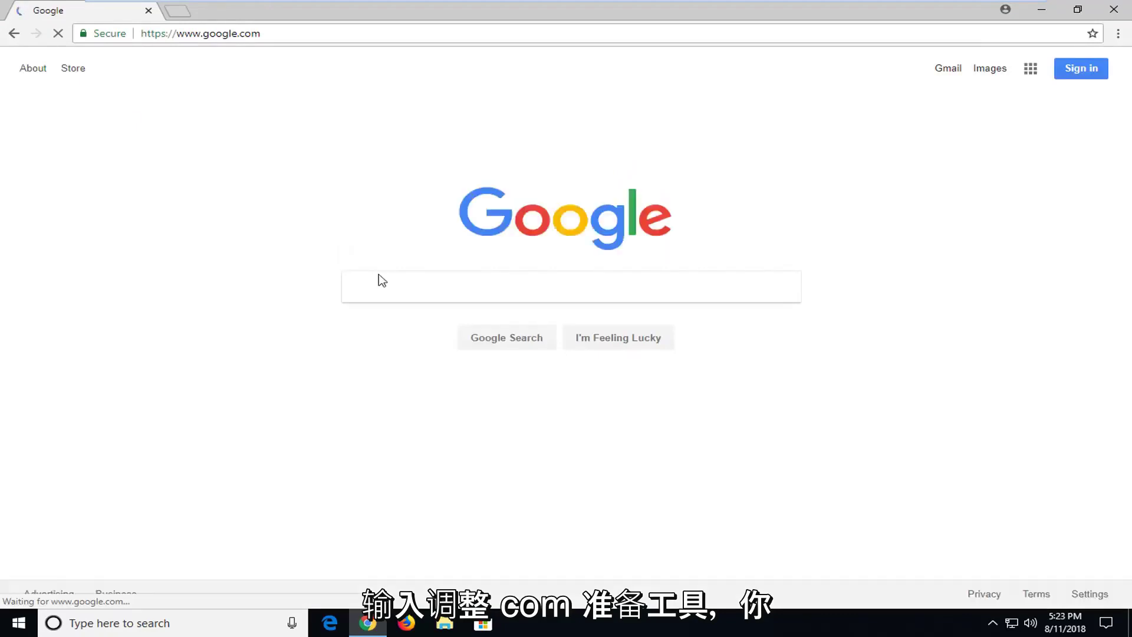
text(twea)
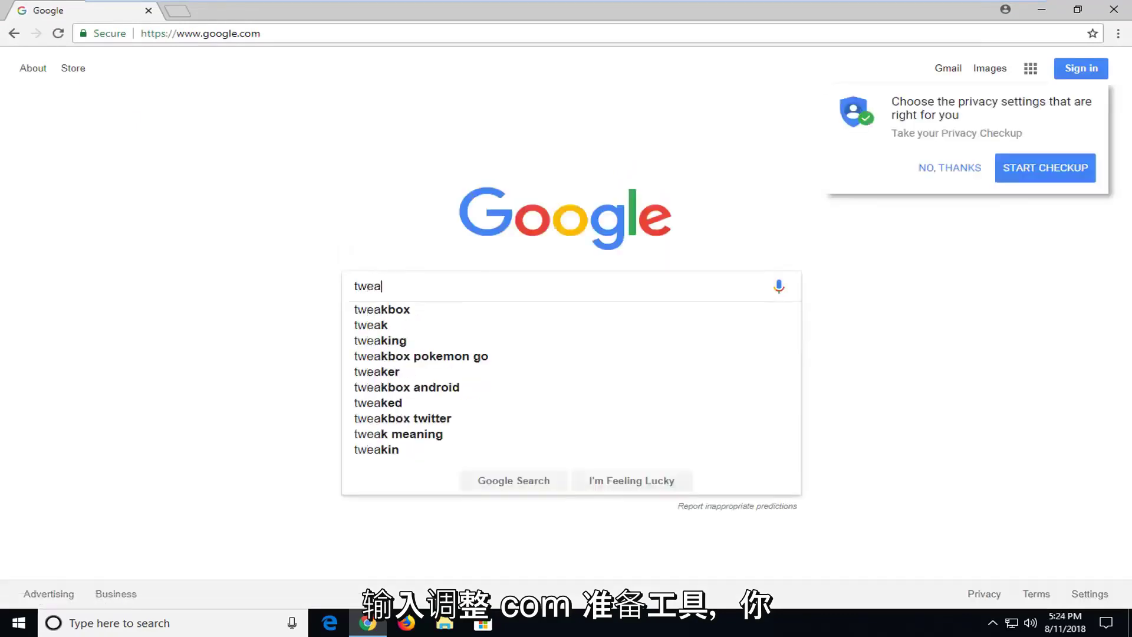
text(king.com repair tool)
Run the Google search for 'tweaking.com repair tool'.
key(Return)
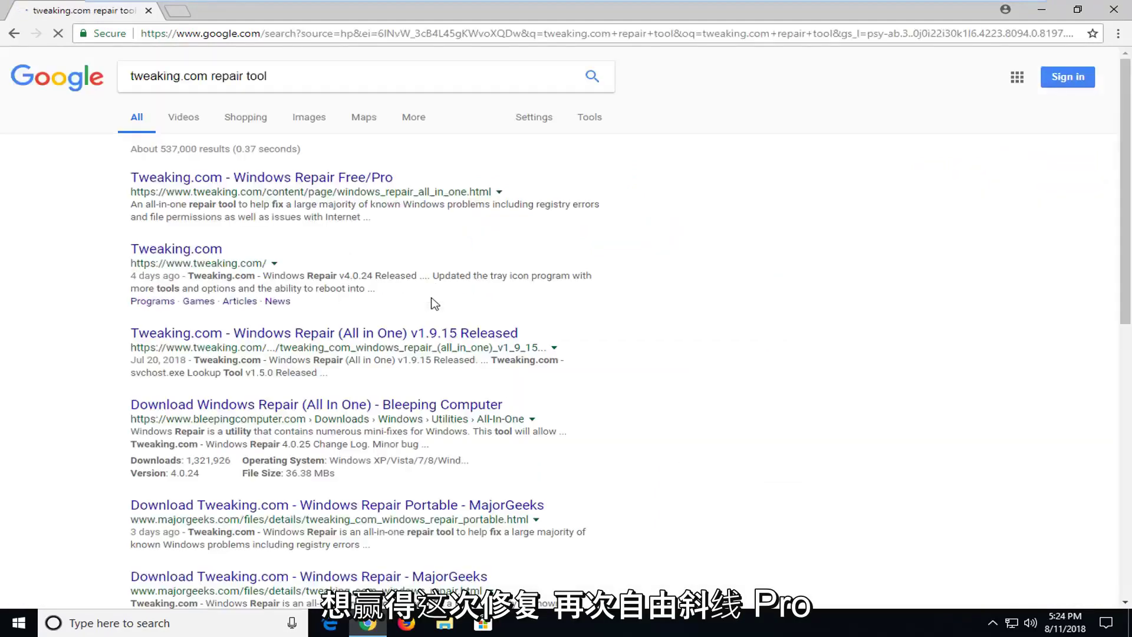
Open the 'Tweaking.com - Windows Repair Free/Pro' search result.
click(302, 184)
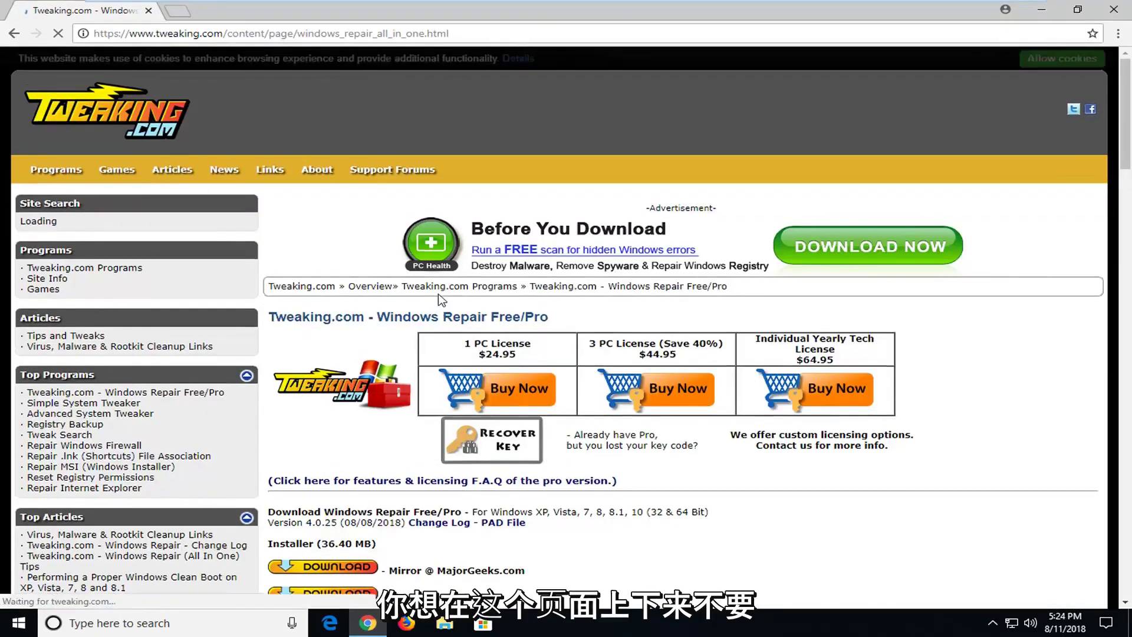
scroll(506, 369, down, 1)
scroll(506, 369, down, 1)
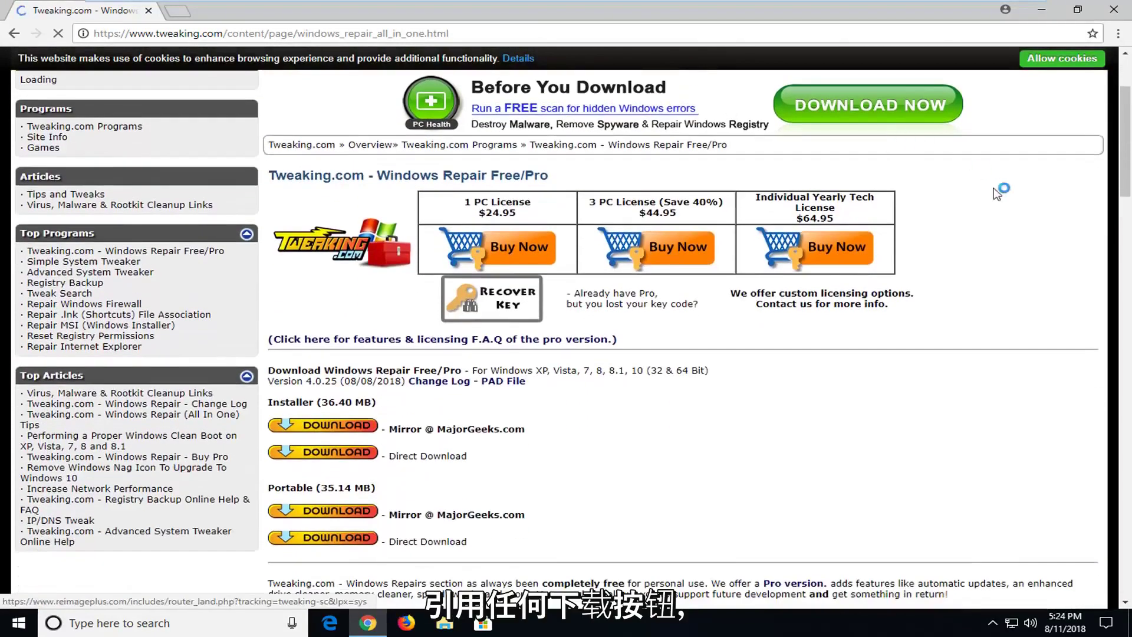
scroll(407, 324, down, 1)
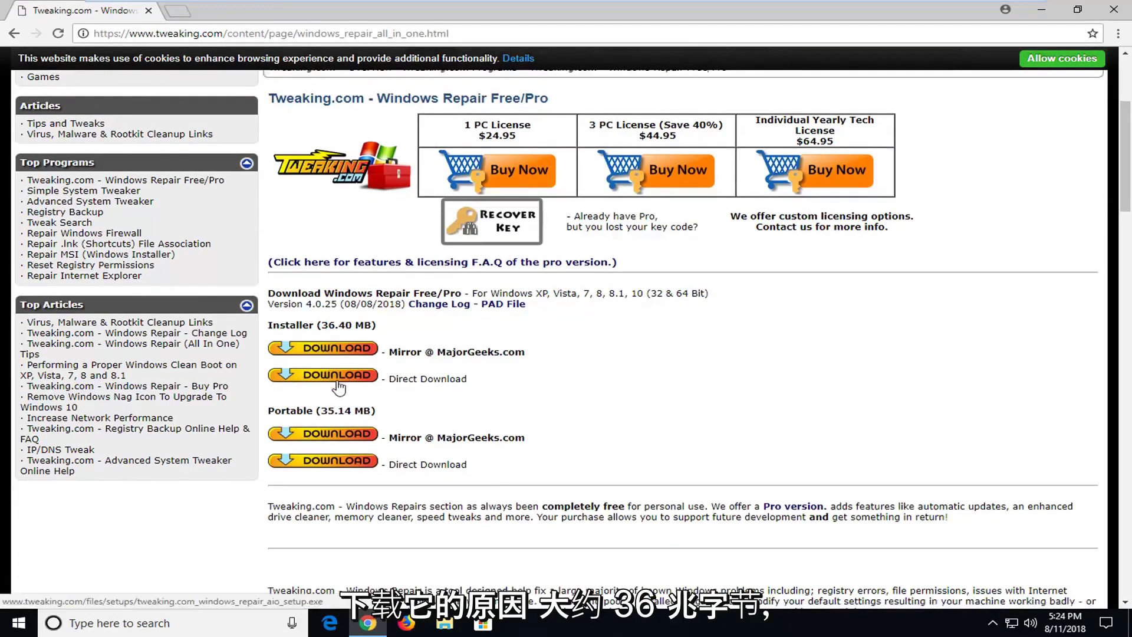
Download the Windows Repair Free installer .exe from the Installer section.
click(338, 387)
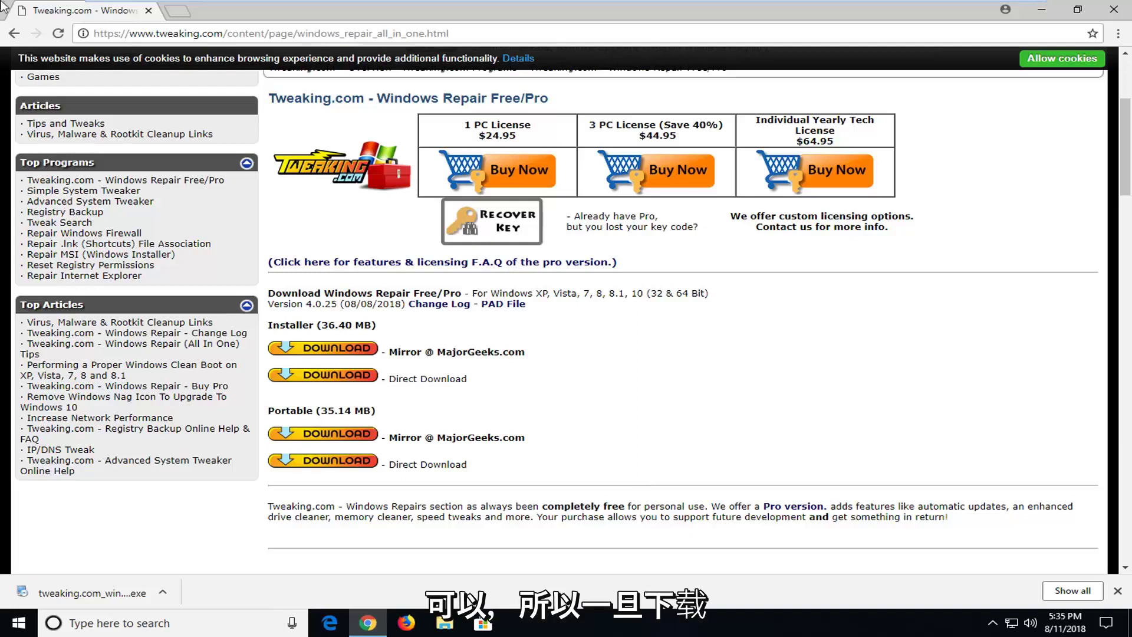
Run the downloaded Windows Repair installer, allowing UAC, and accept the default installation and shortcut folders.
click(115, 591)
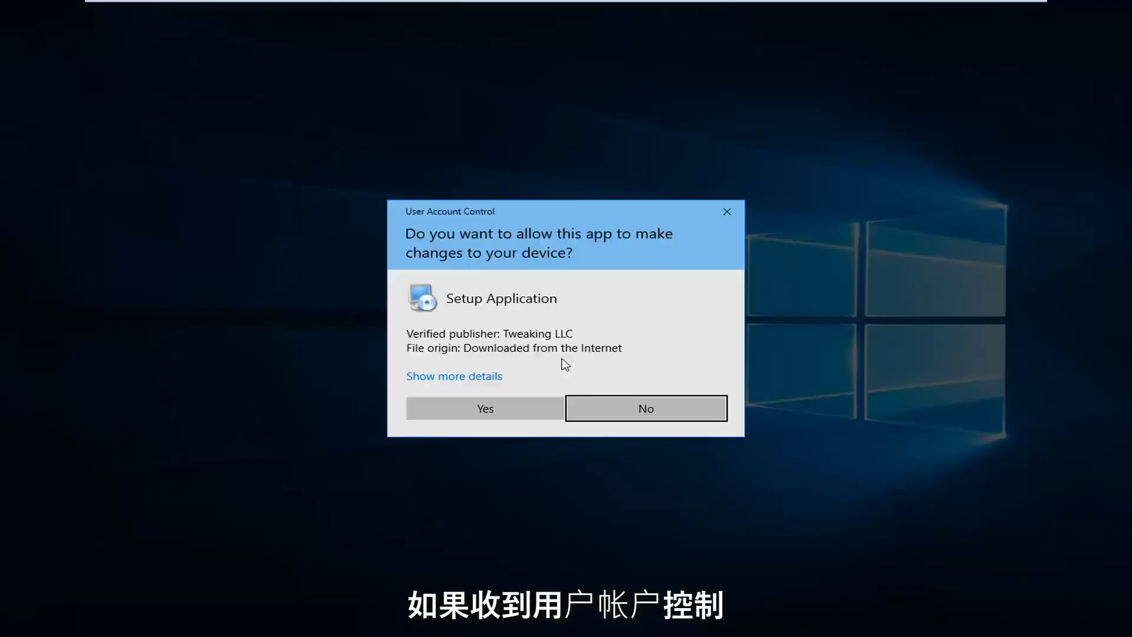
click(497, 409)
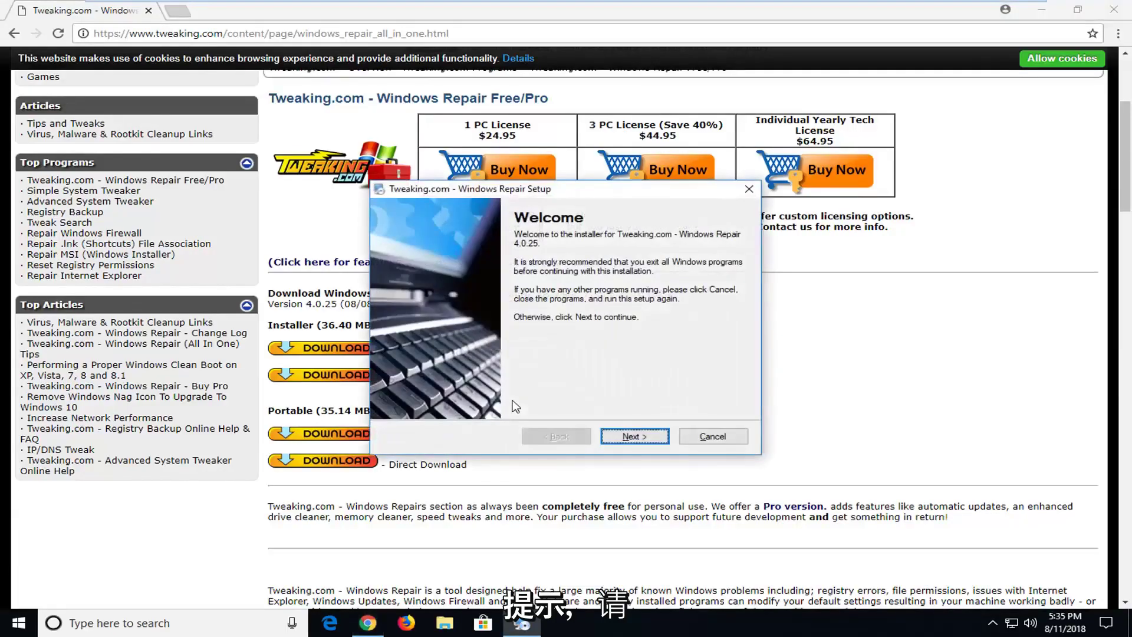
click(663, 446)
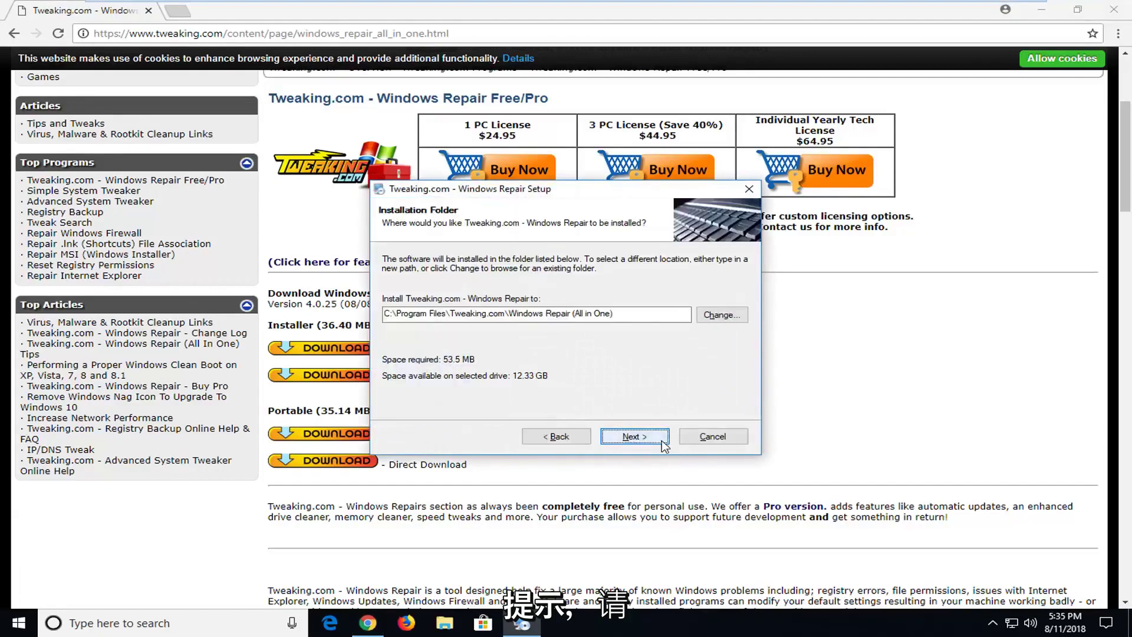
click(653, 438)
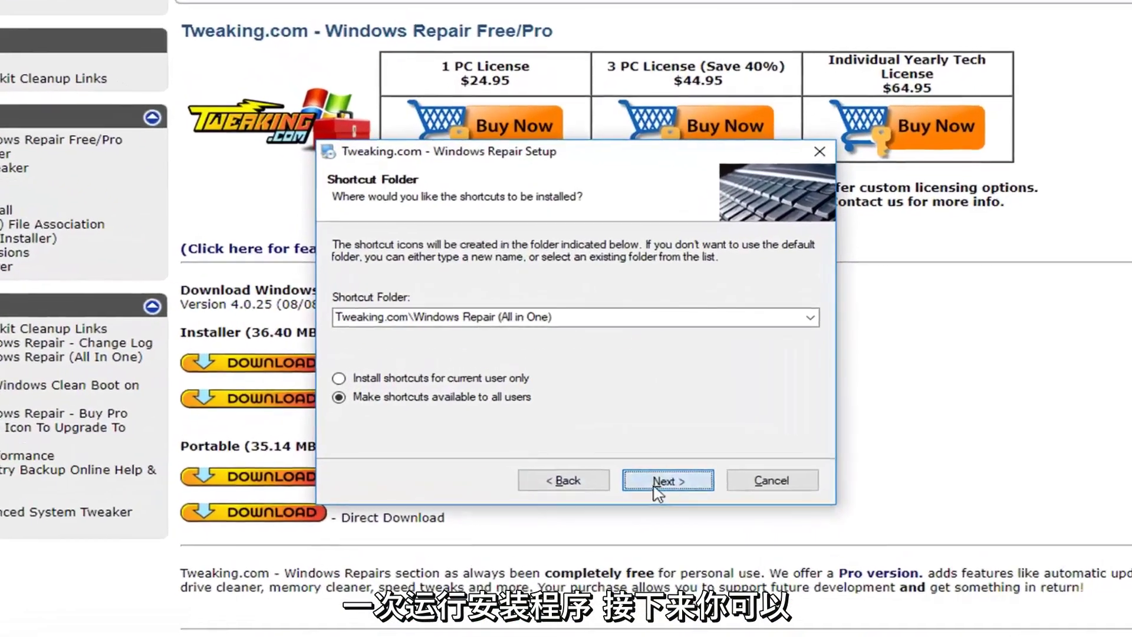
click(624, 440)
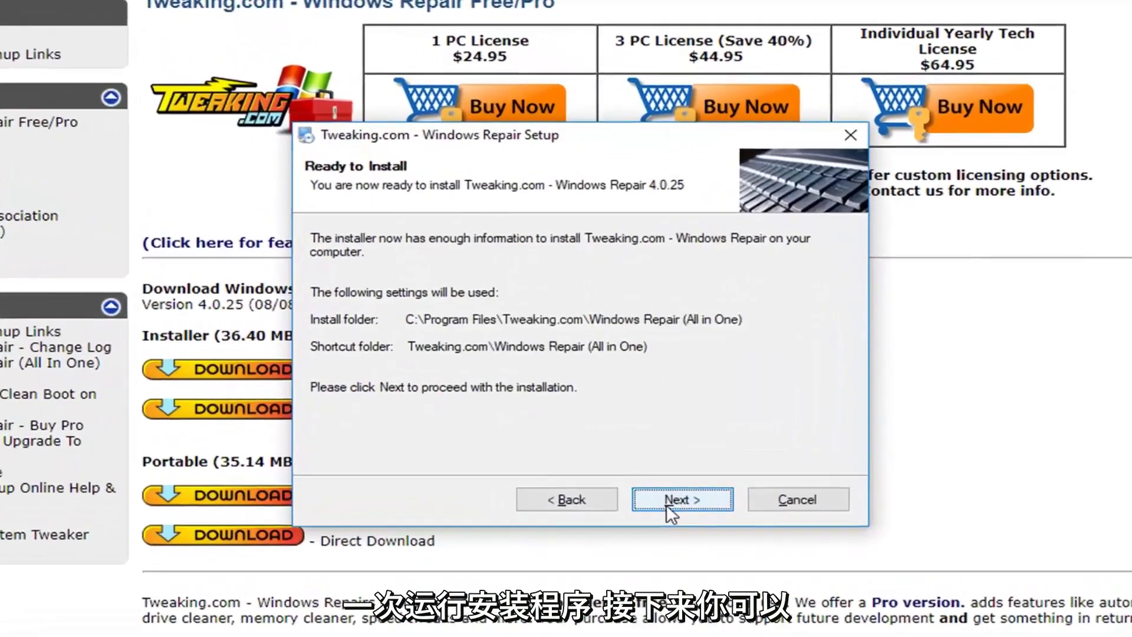
Install Windows Repair, keep the desktop icon and launch-after-install options, and finish the installer.
click(669, 508)
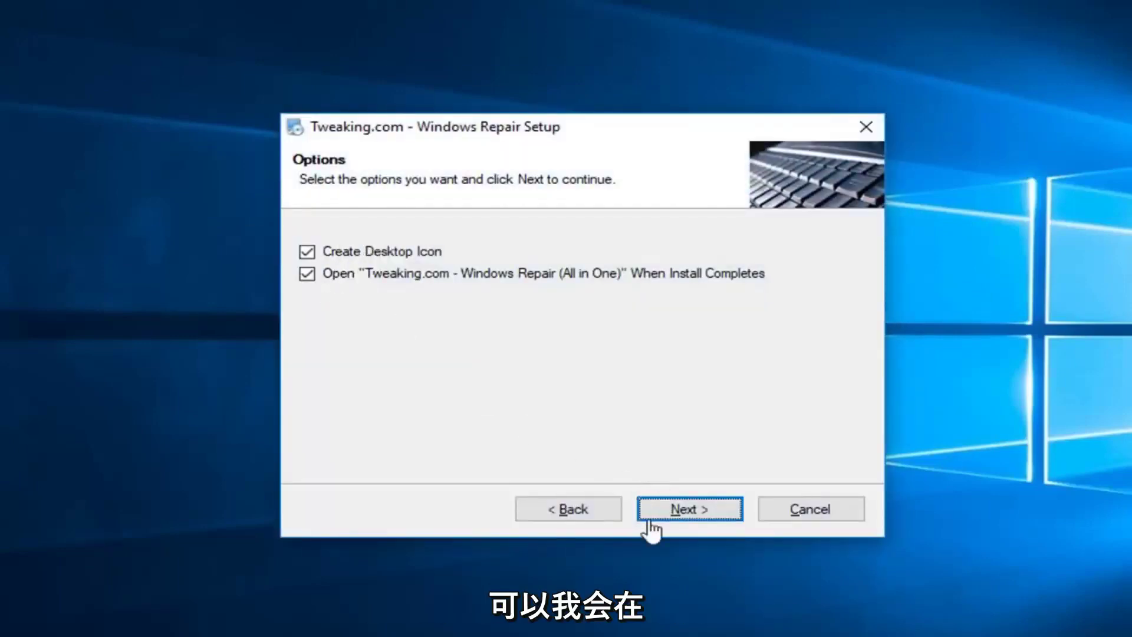
click(677, 512)
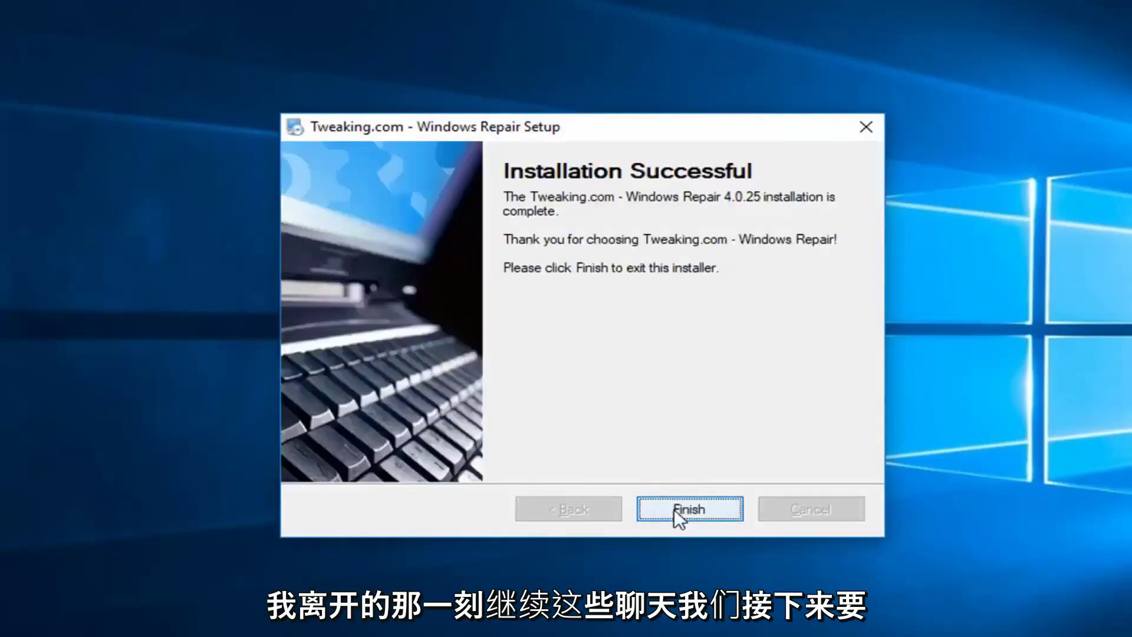
click(674, 509)
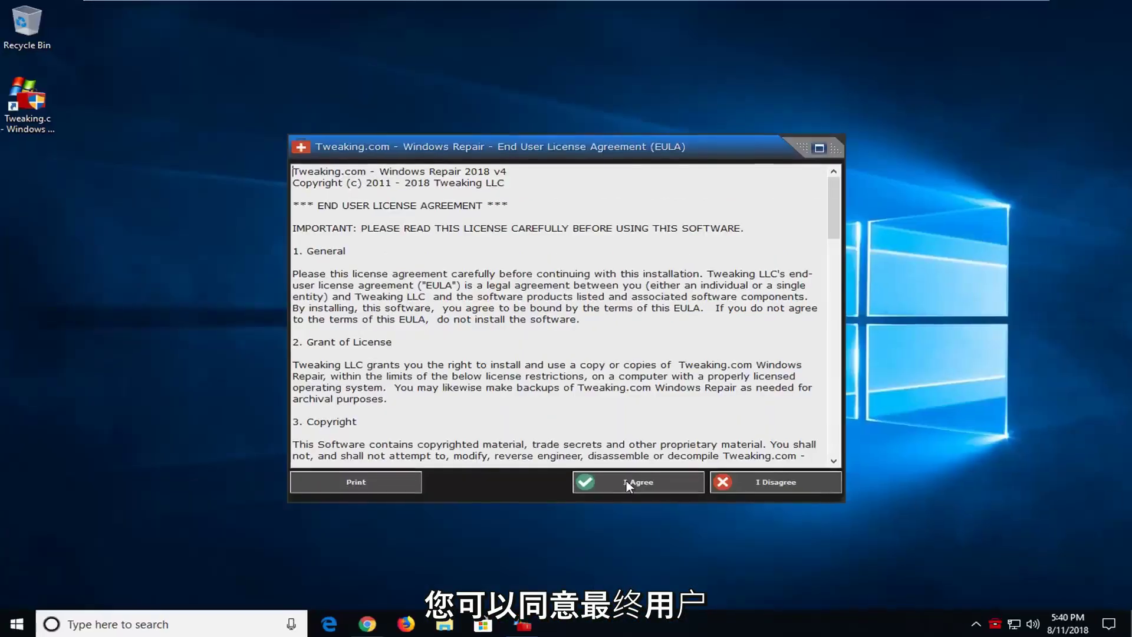
Agree to the license and open the full repairs list from the Repairs - Main section.
click(627, 482)
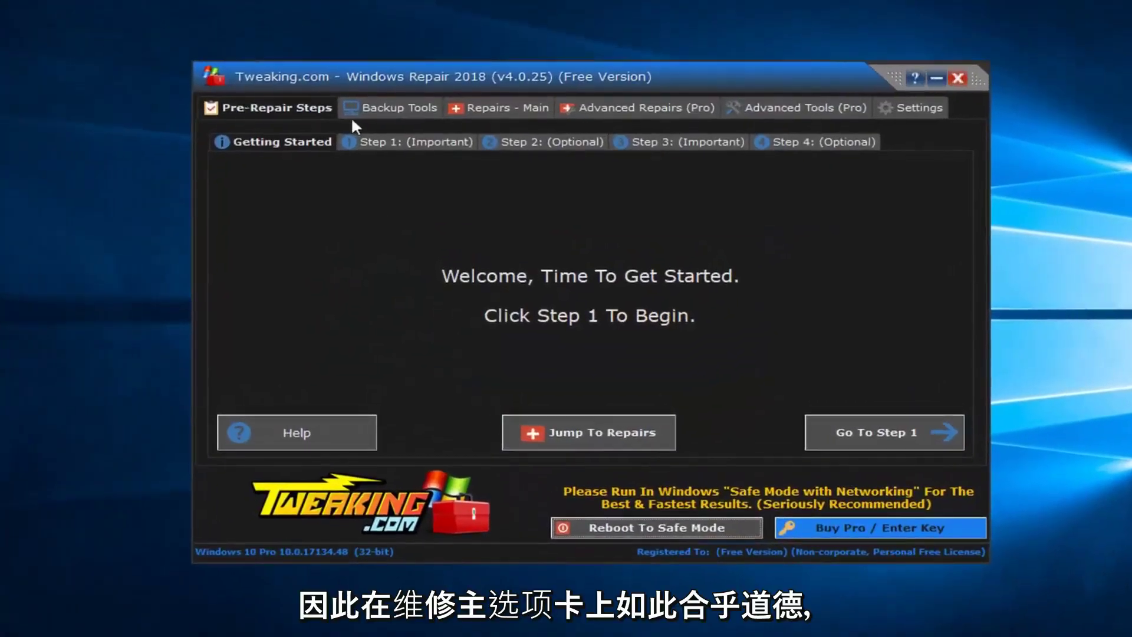
click(478, 107)
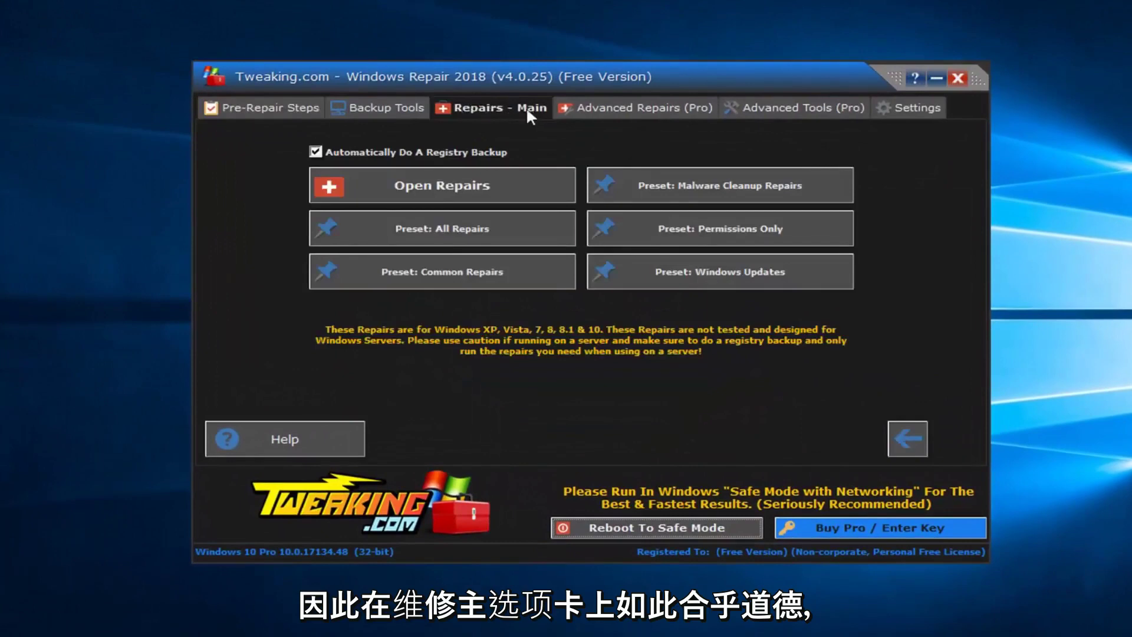
click(421, 178)
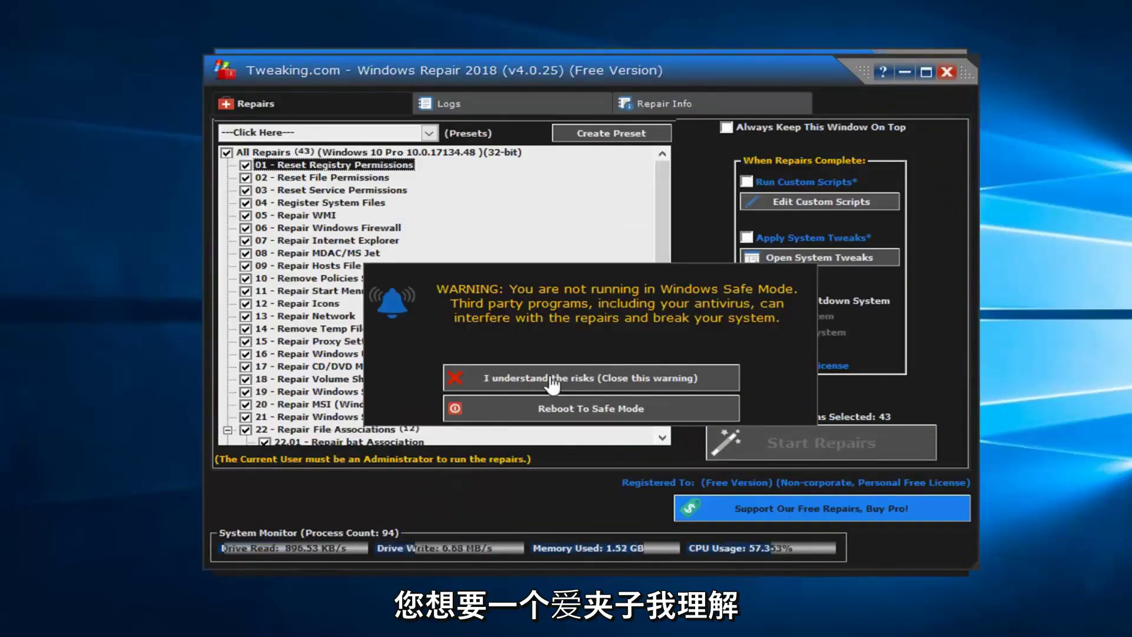
Acknowledge the Safe Mode risk warning so the 43-repair list stays open.
click(554, 382)
scroll(434, 299, down, 1)
scroll(433, 299, up, 1)
scroll(354, 354, down, 6)
scroll(280, 401, down, 2)
scroll(280, 401, down, 1)
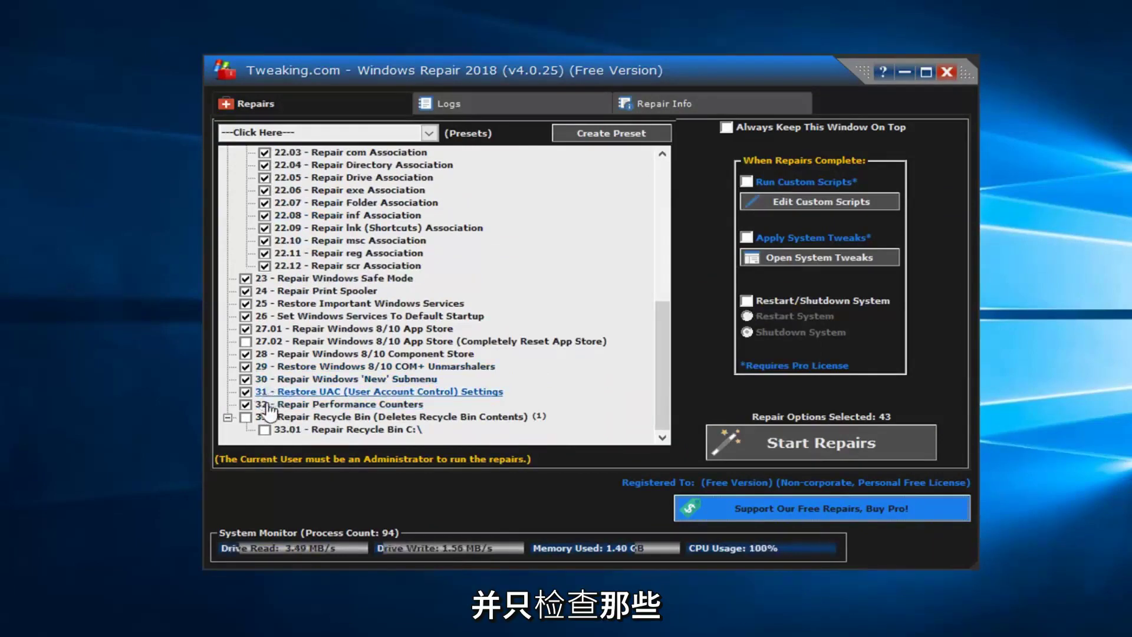
scroll(293, 380, up, 5)
scroll(306, 256, up, 2)
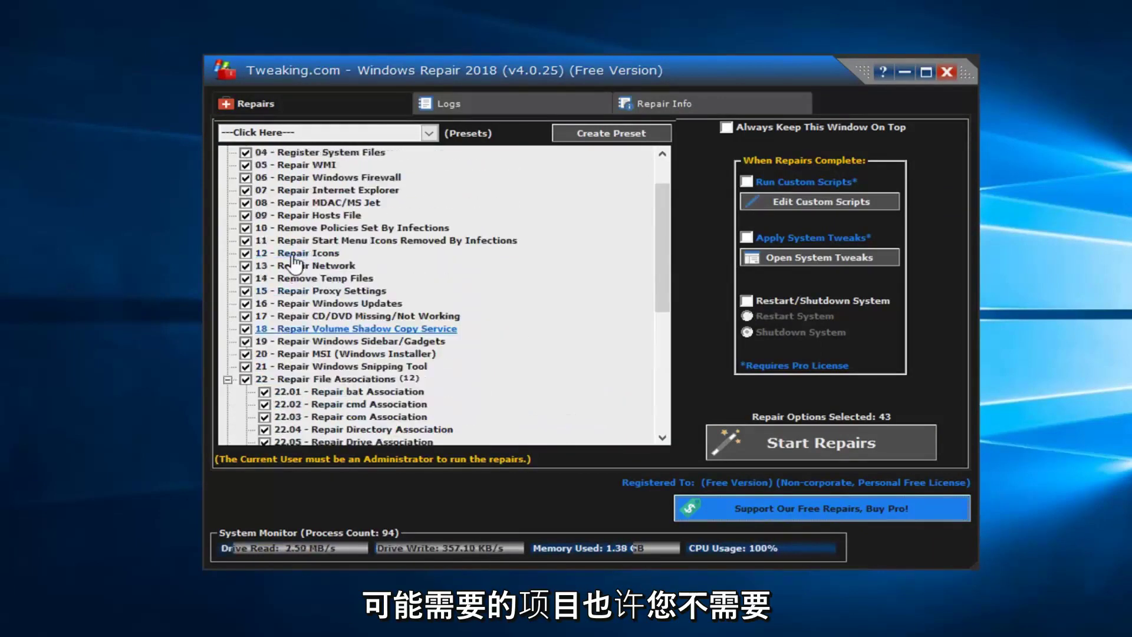